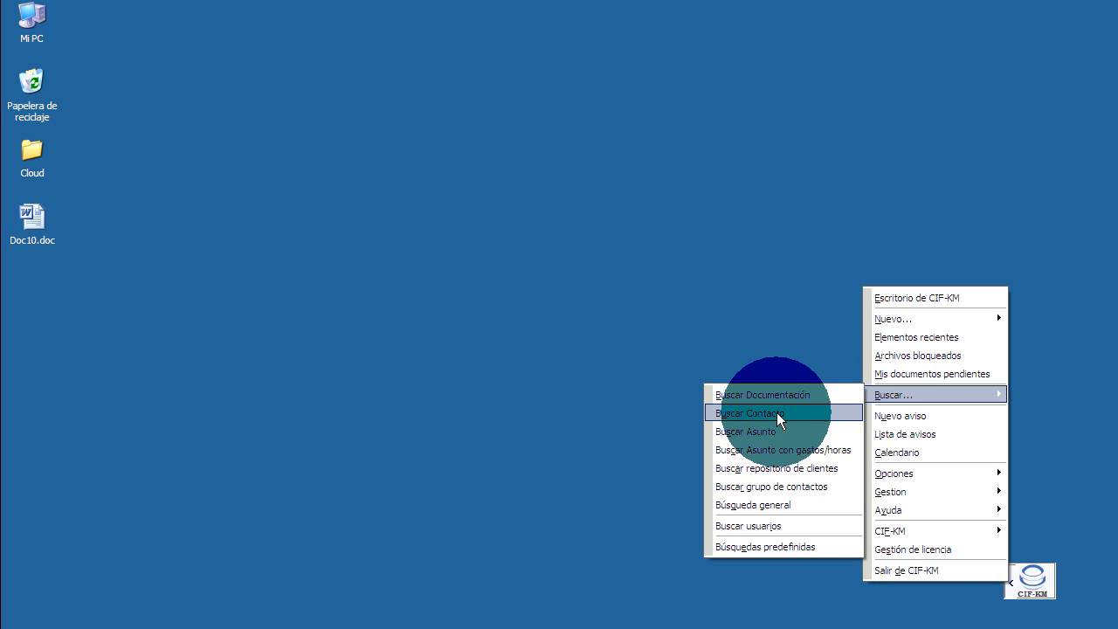
Open the contact search and run it without any filter to list all contacts.
click(777, 412)
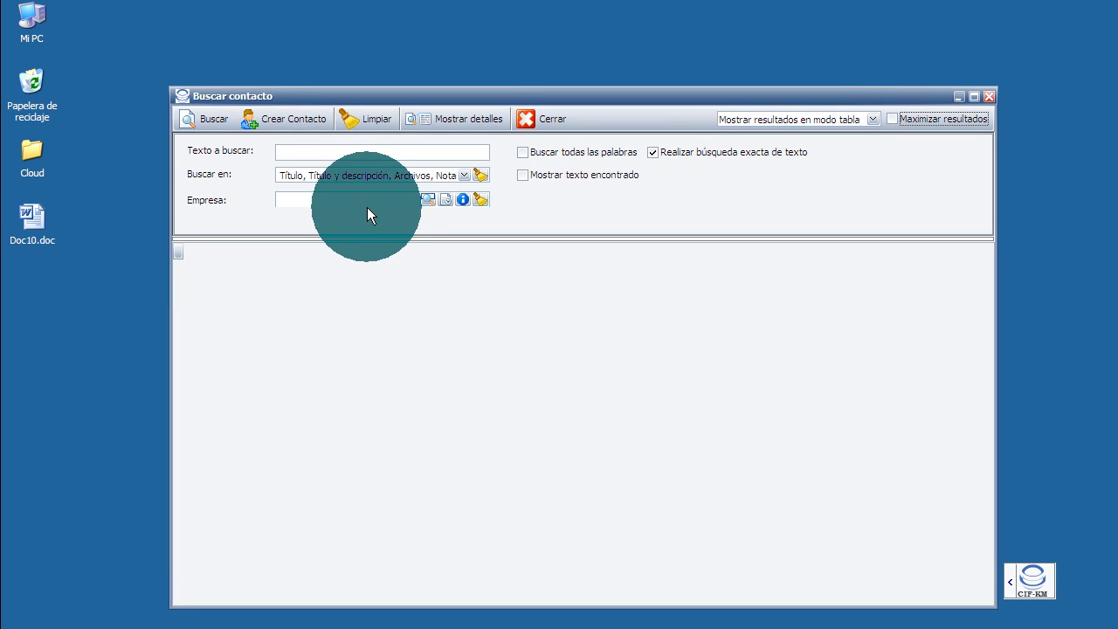
click(213, 118)
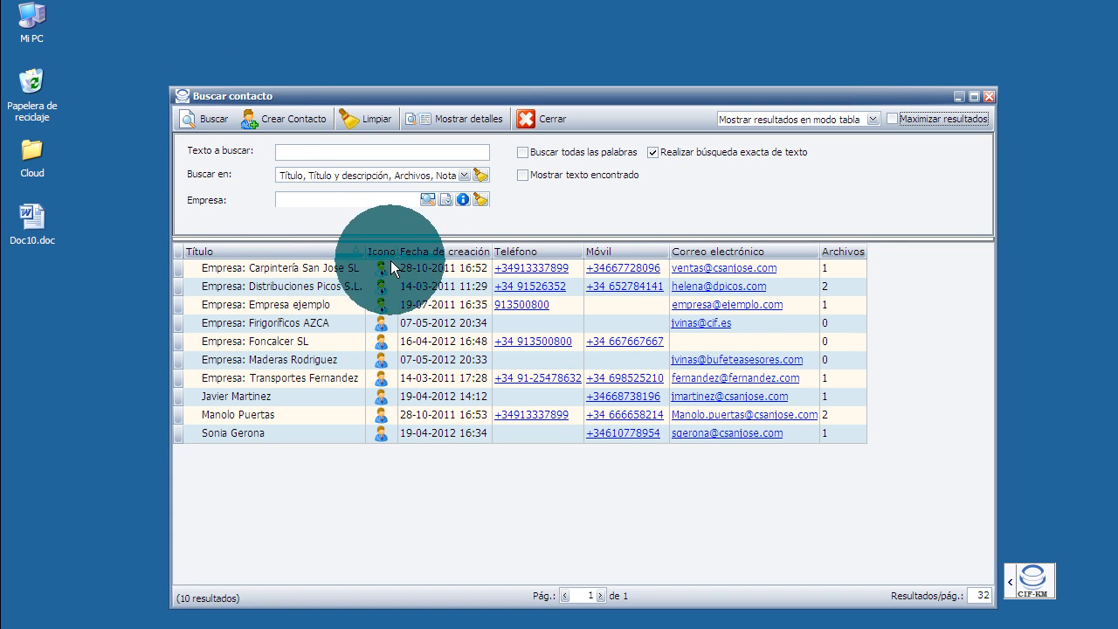
Start a Skype call to the telephone number of Carpintería San Jose SL from the results, and cancel it.
click(539, 272)
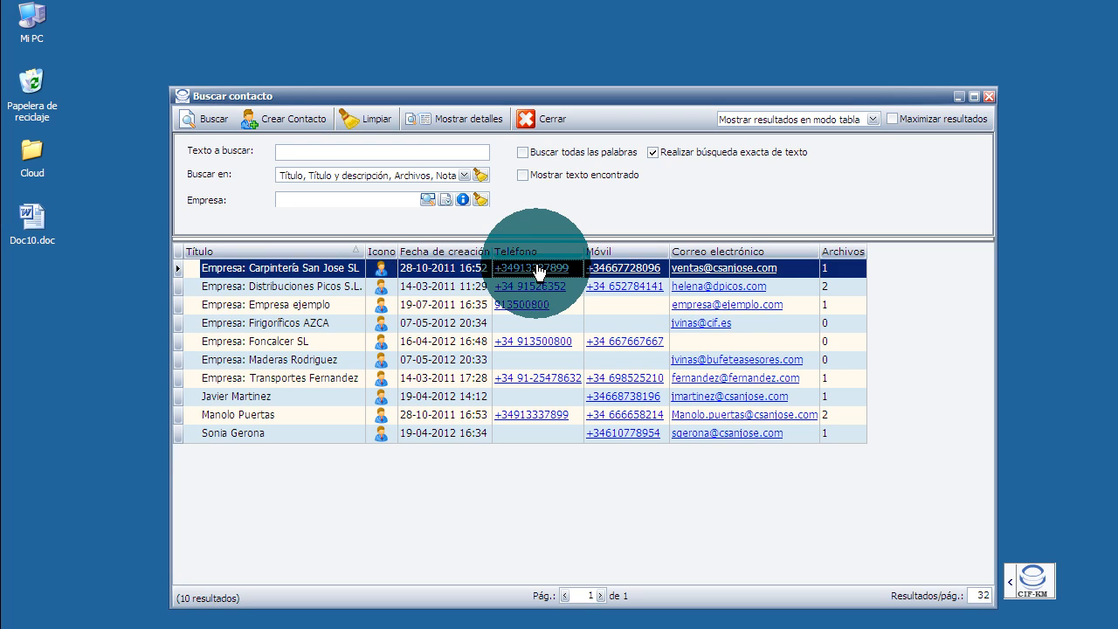
click(539, 269)
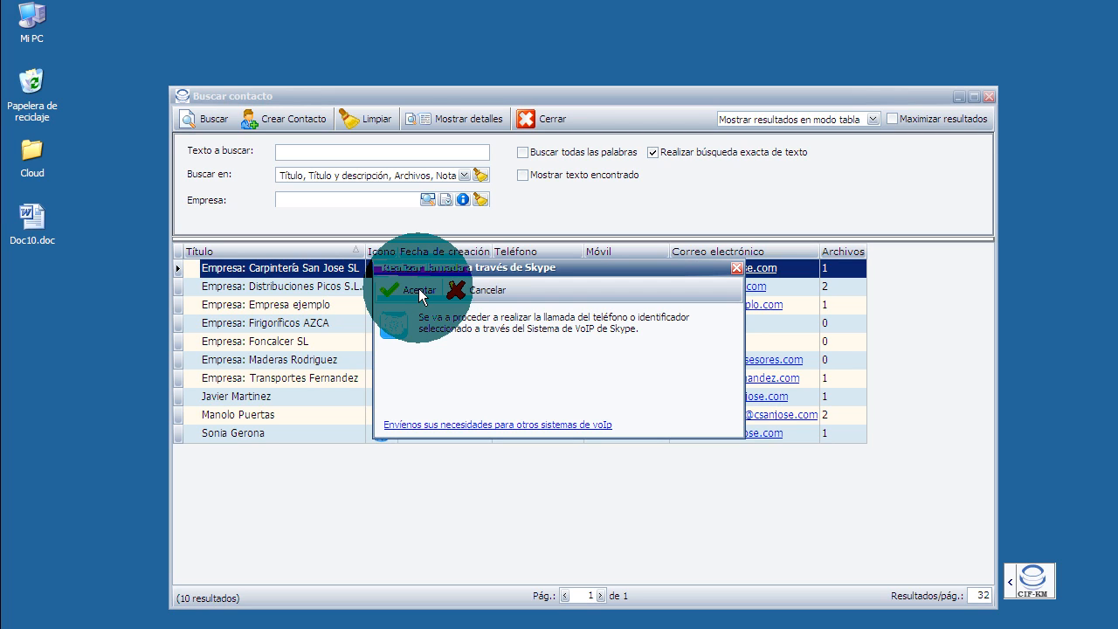
click(490, 291)
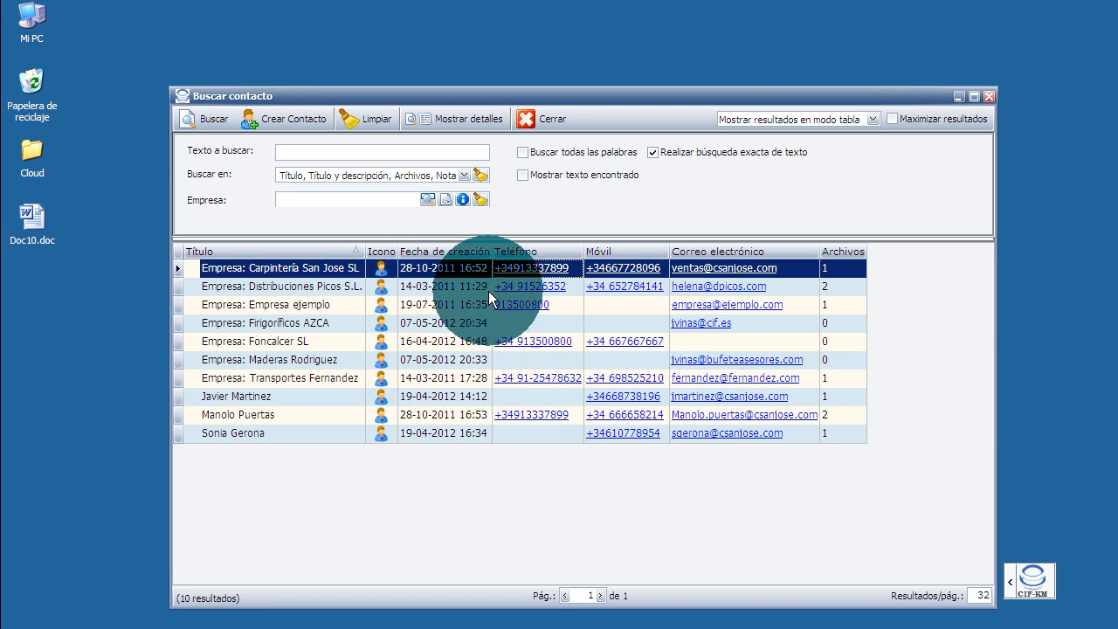
Open the contact record of Carpintería San Jose SL and review its file and edit commands.
double_click(334, 264)
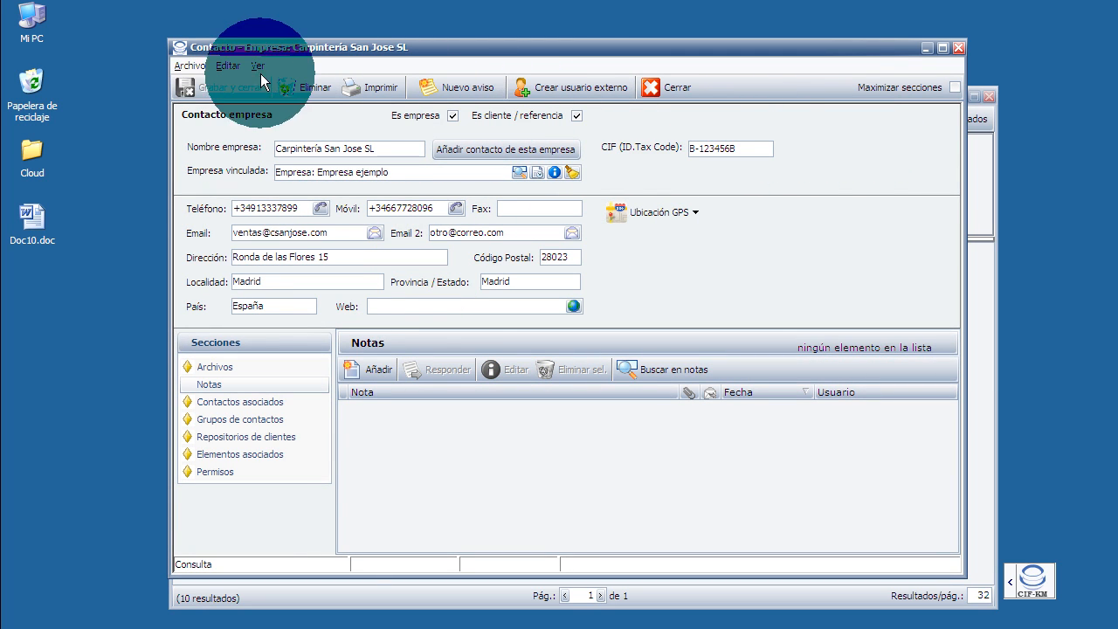
click(199, 64)
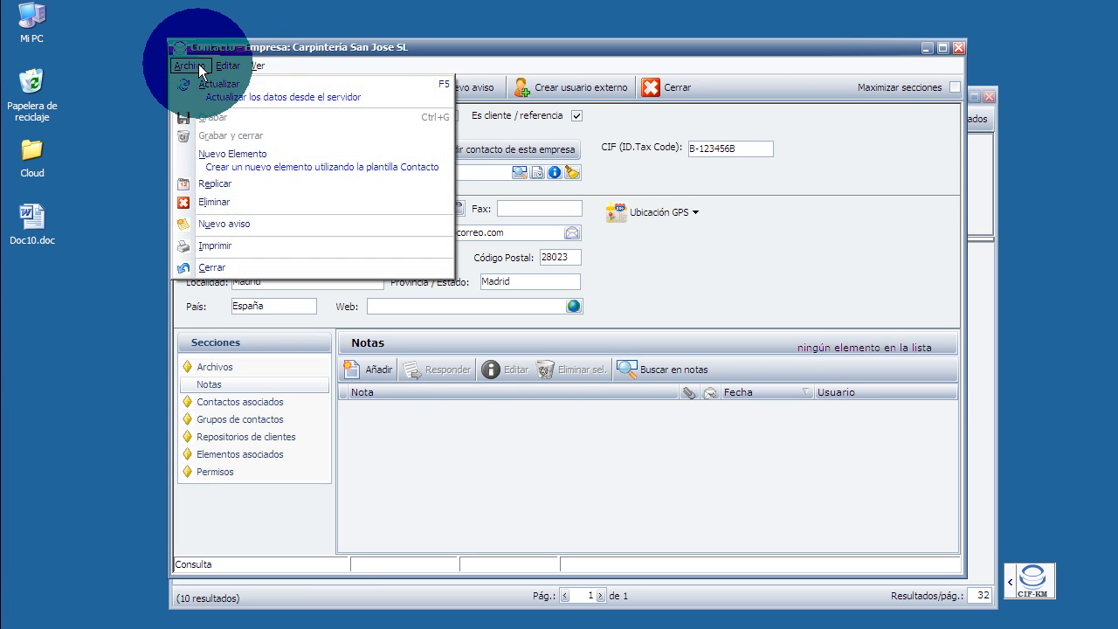
mouse_move(217, 64)
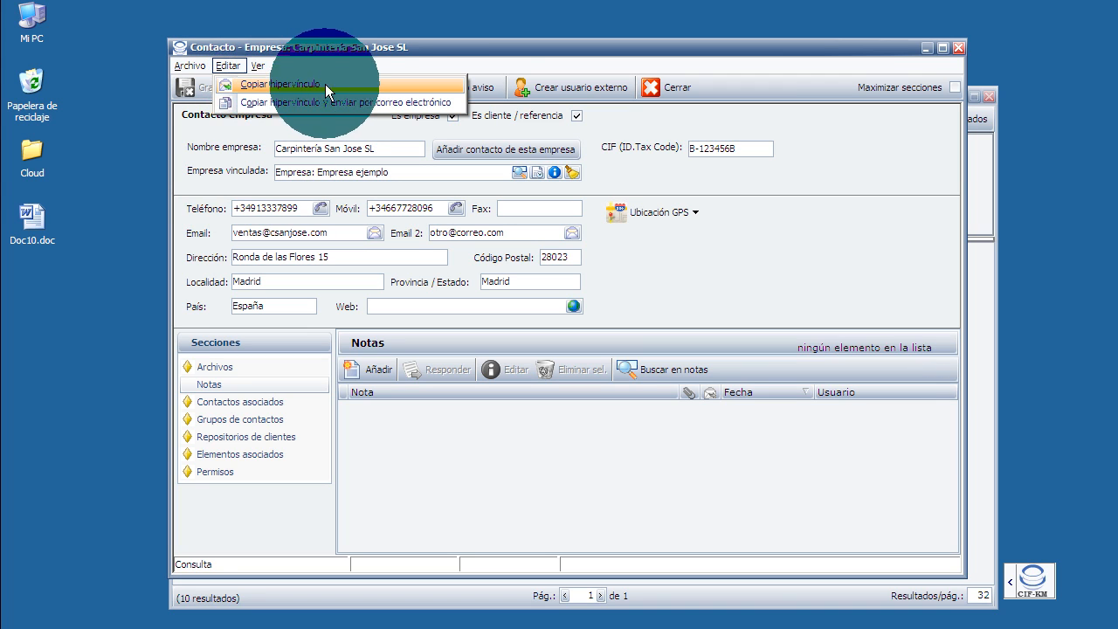
click(467, 69)
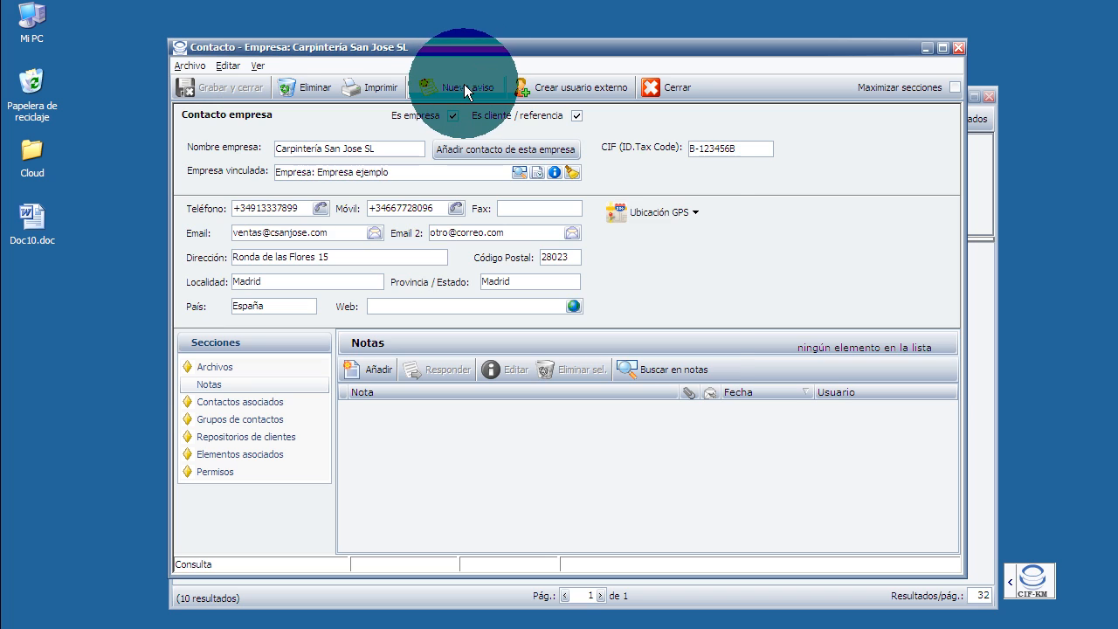
Bring up the new notice form for Carpintería San Jose SL and close it without saving.
click(464, 84)
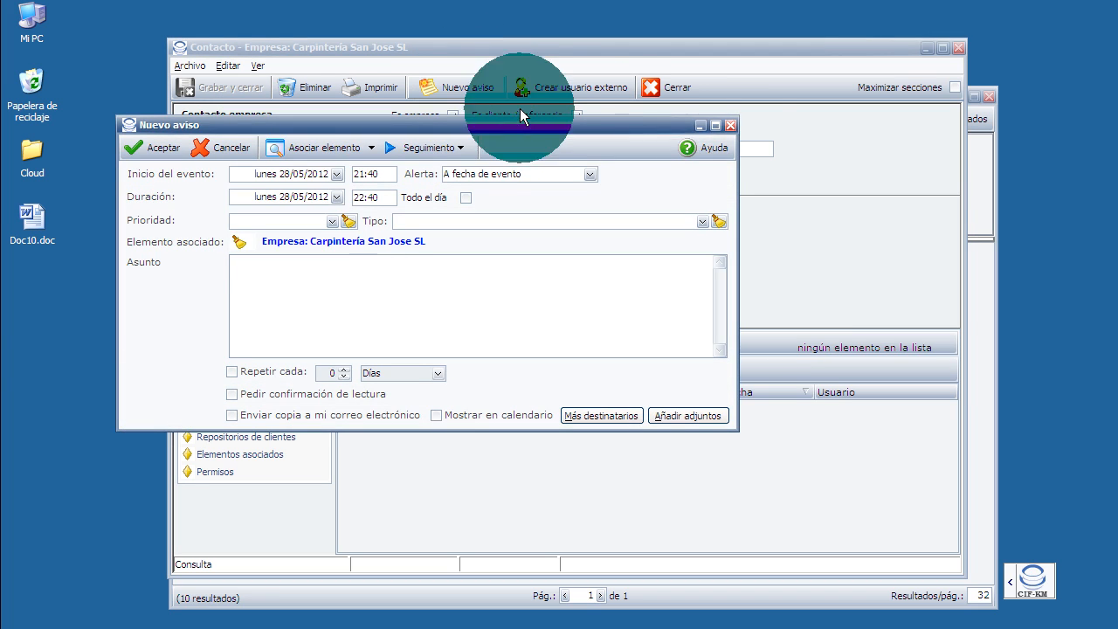
click(731, 126)
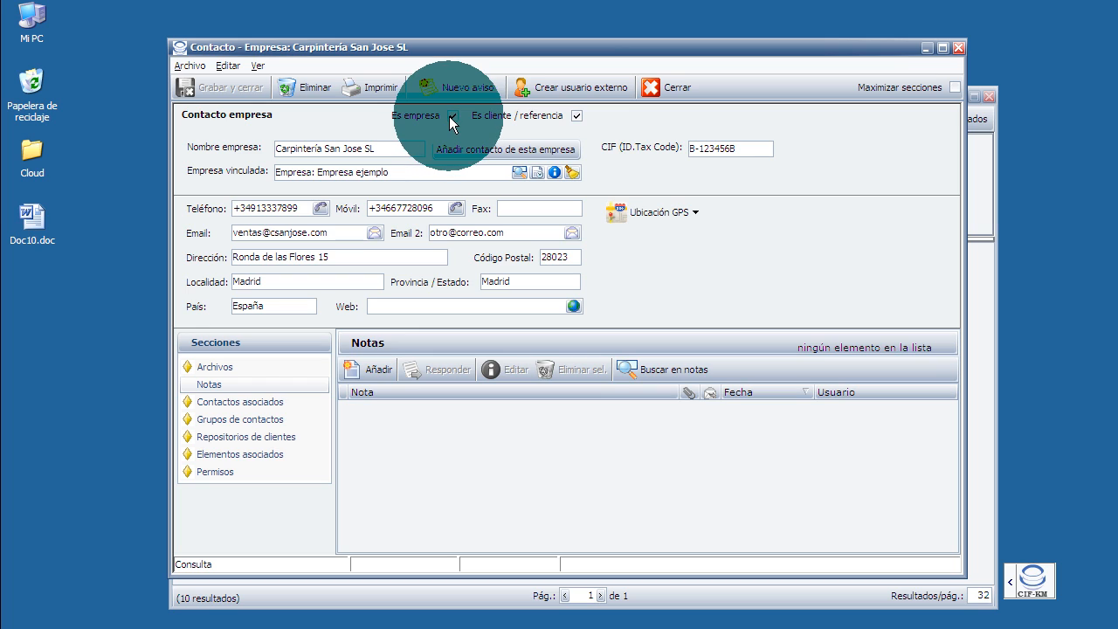
Turn the contact's "Es empresa" and "Es cliente / referencia" options off and back on.
click(451, 116)
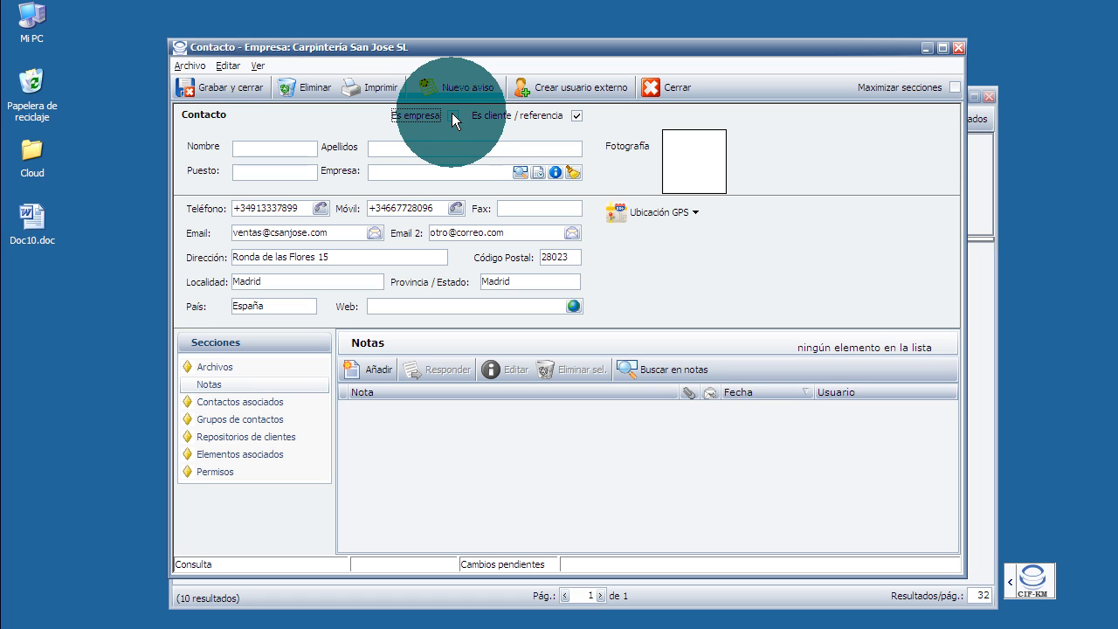
click(452, 115)
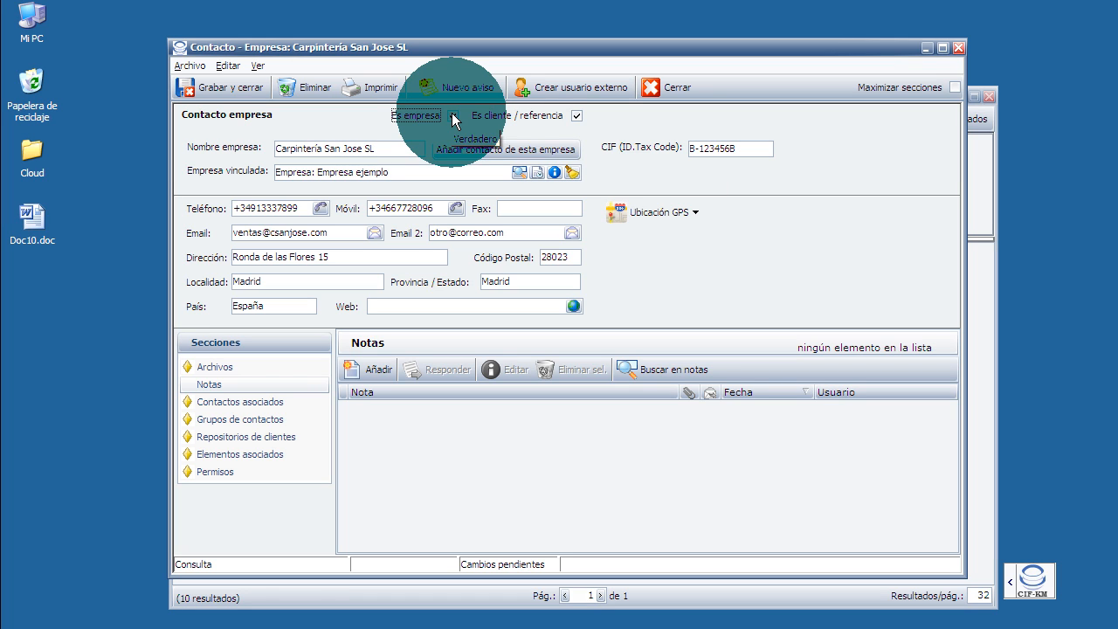
click(576, 115)
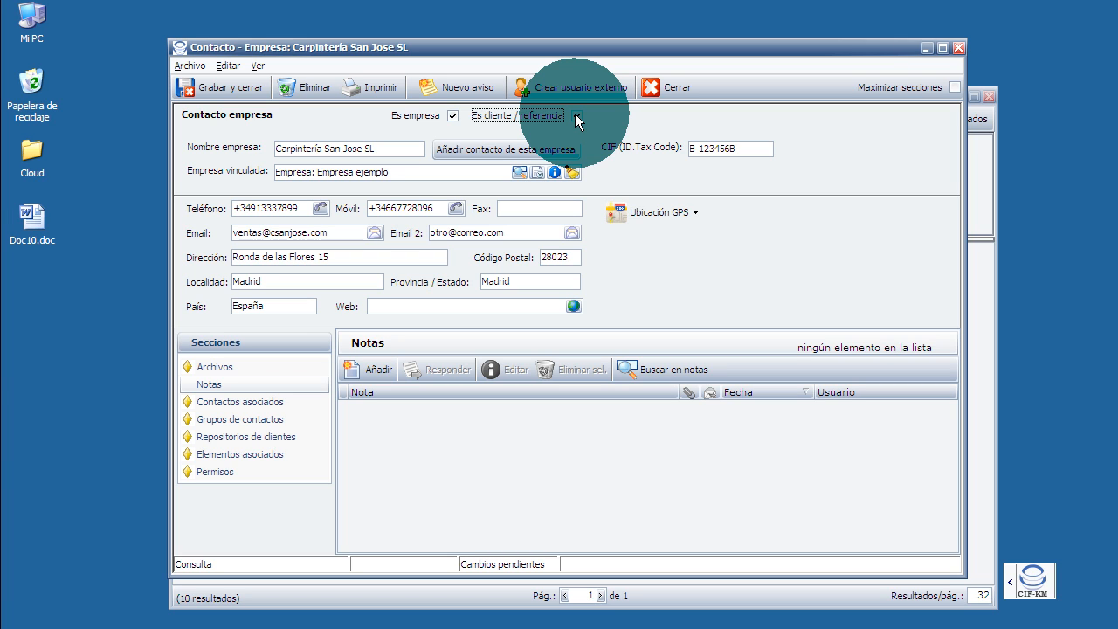
click(575, 116)
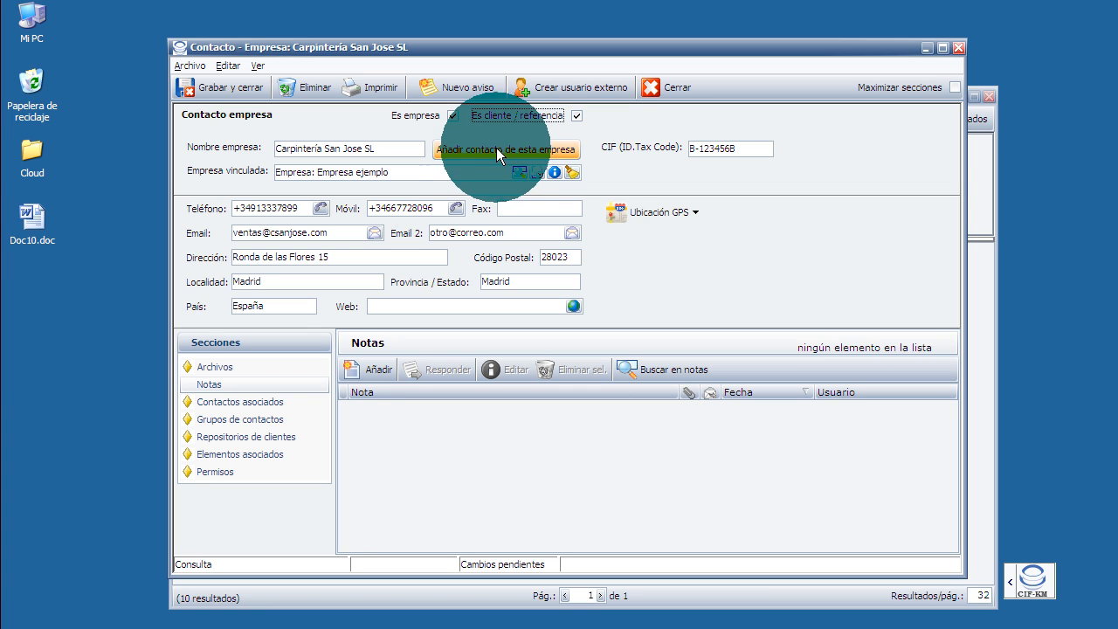
Examine the linked company search and the Skype call prompt for the contact's telephone, dismissing both.
click(454, 172)
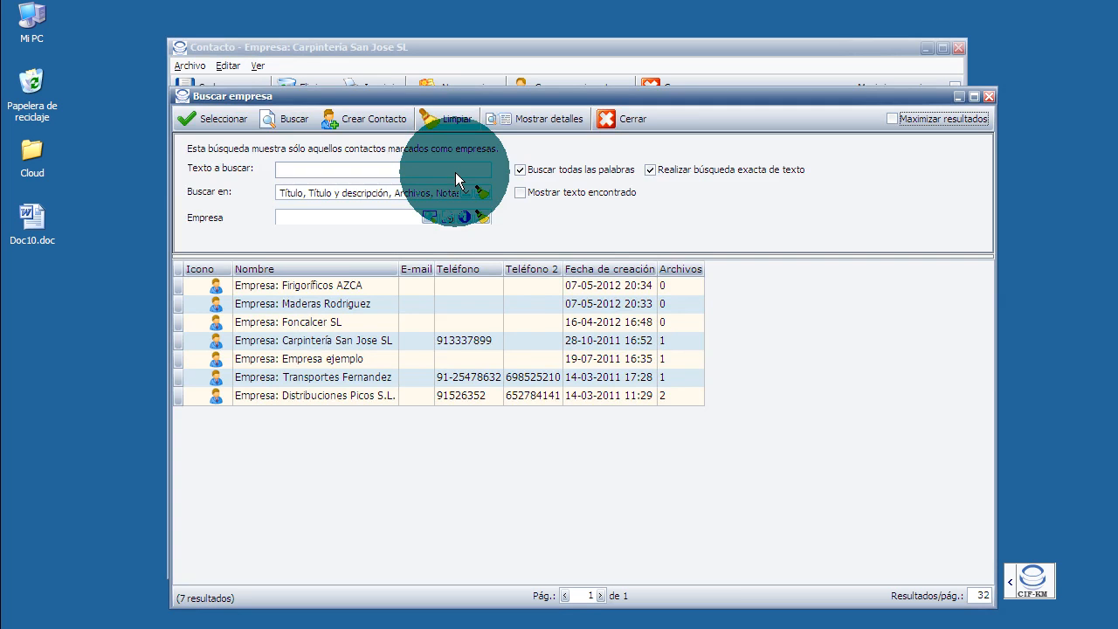
click(630, 116)
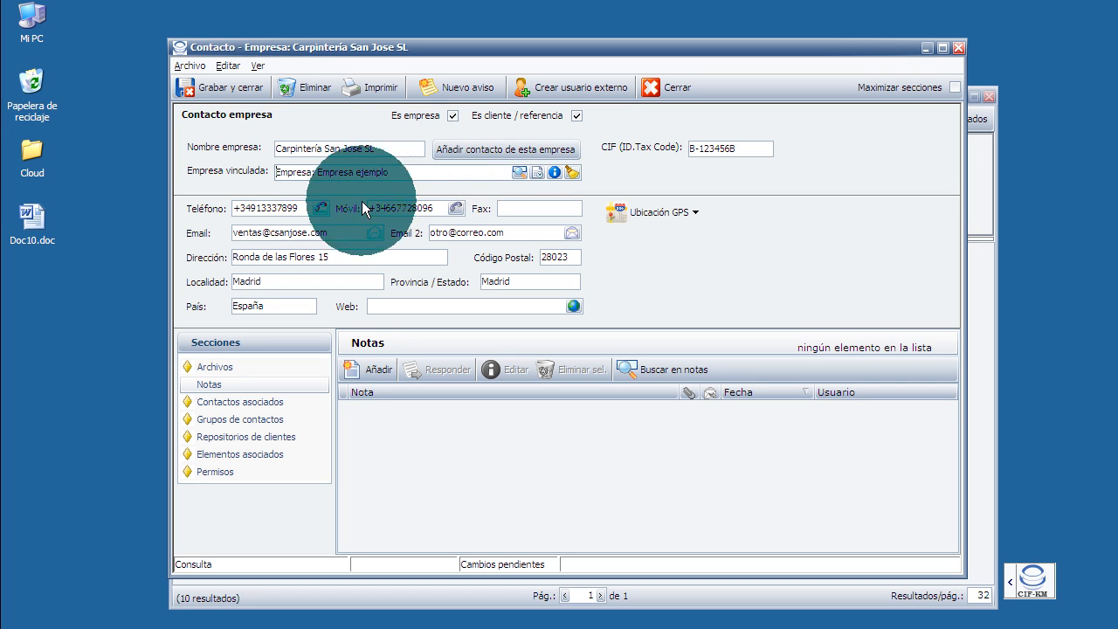
click(317, 206)
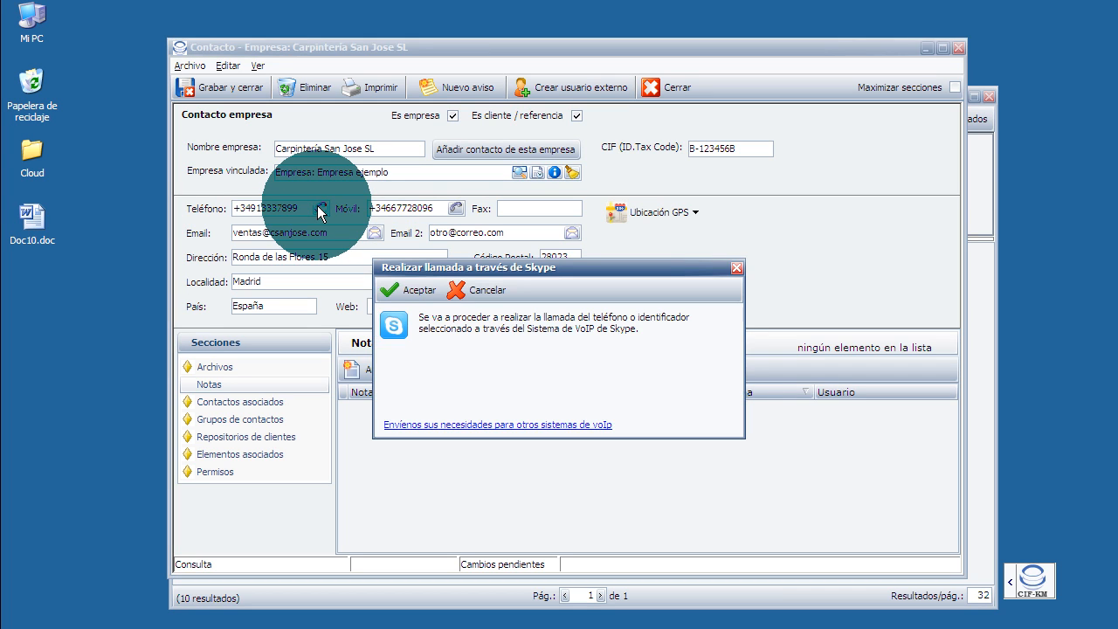
click(476, 284)
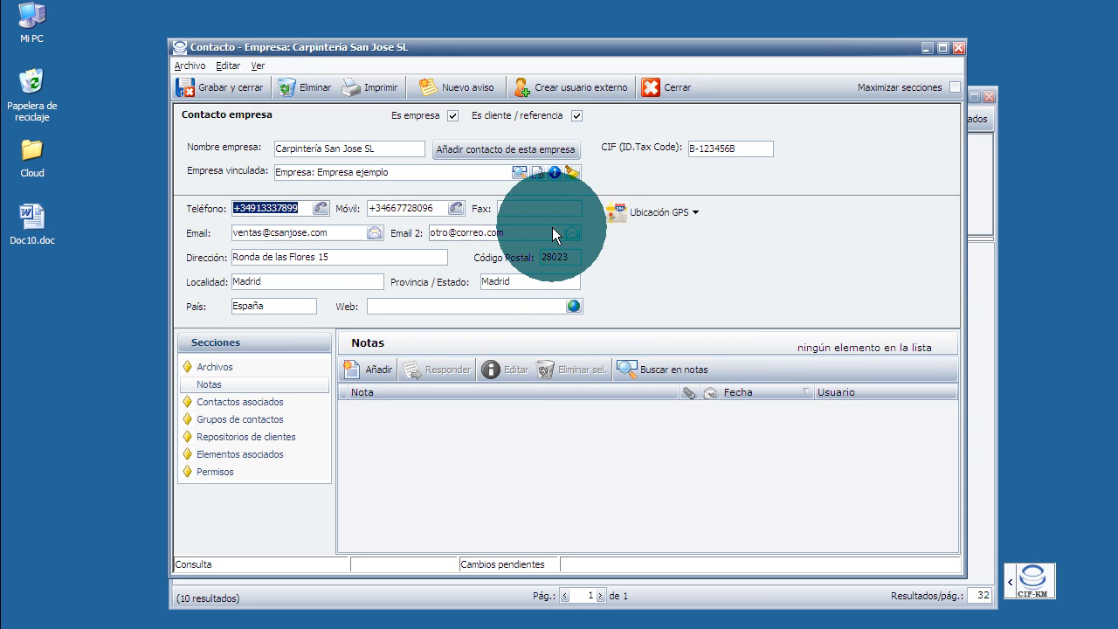
Accept the map location for the company's address as its GPS location and copy the coordinates.
click(646, 212)
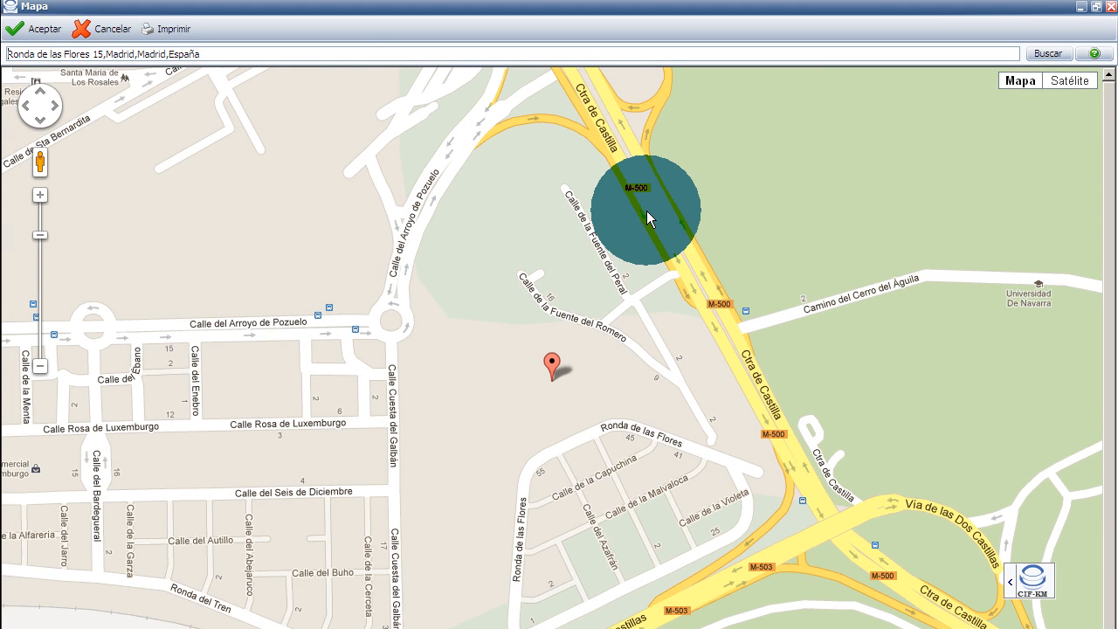
click(48, 33)
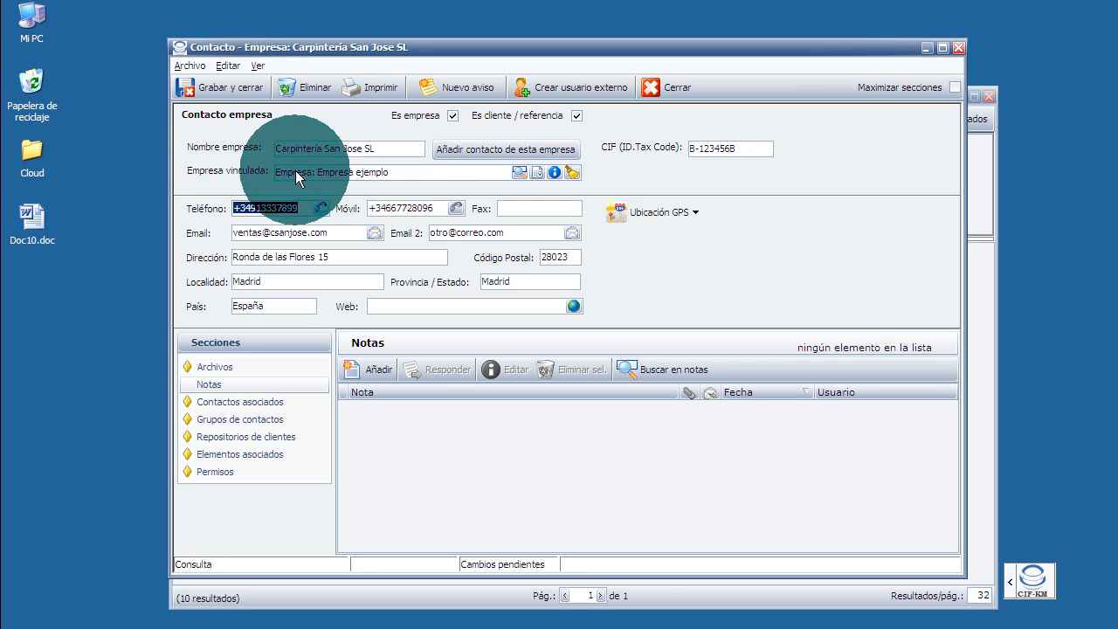
click(695, 212)
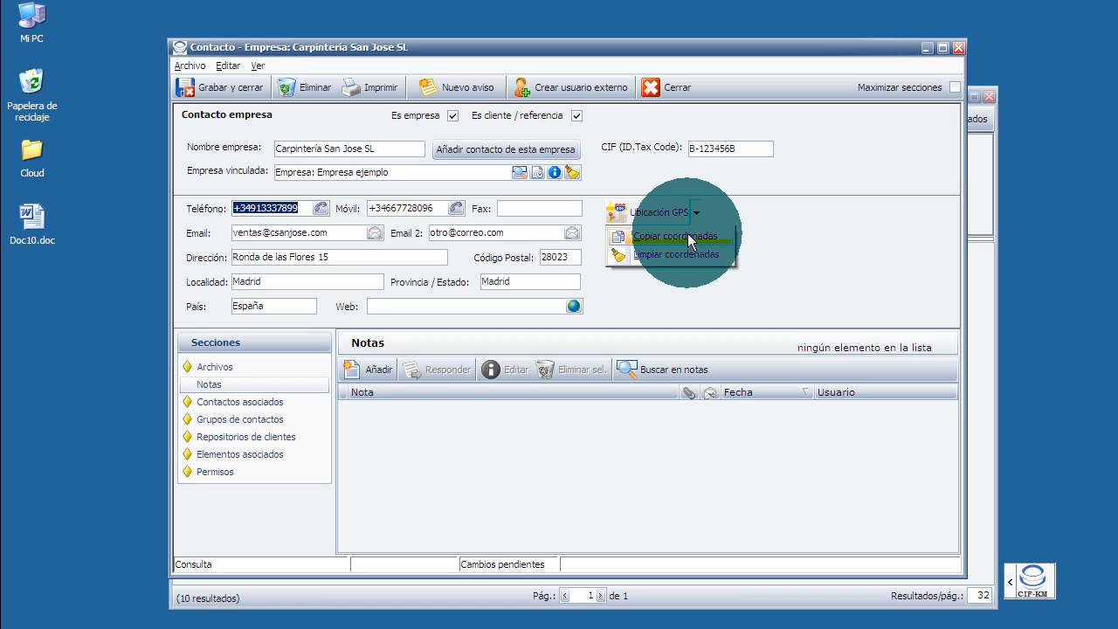
click(688, 234)
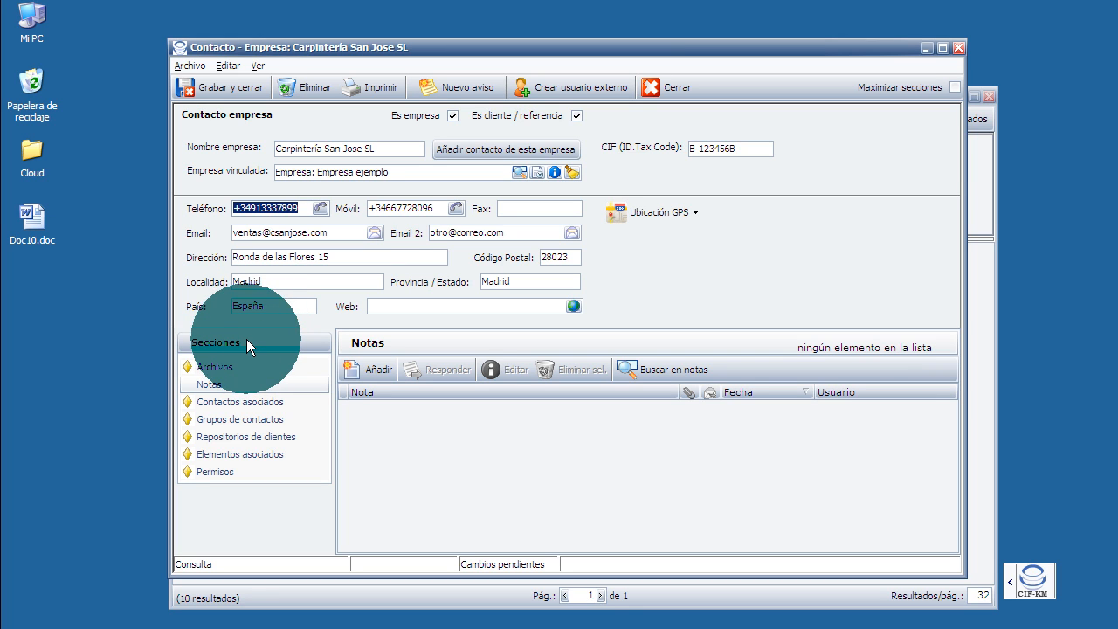
Review the company's files, associated contacts and contact groups.
click(222, 363)
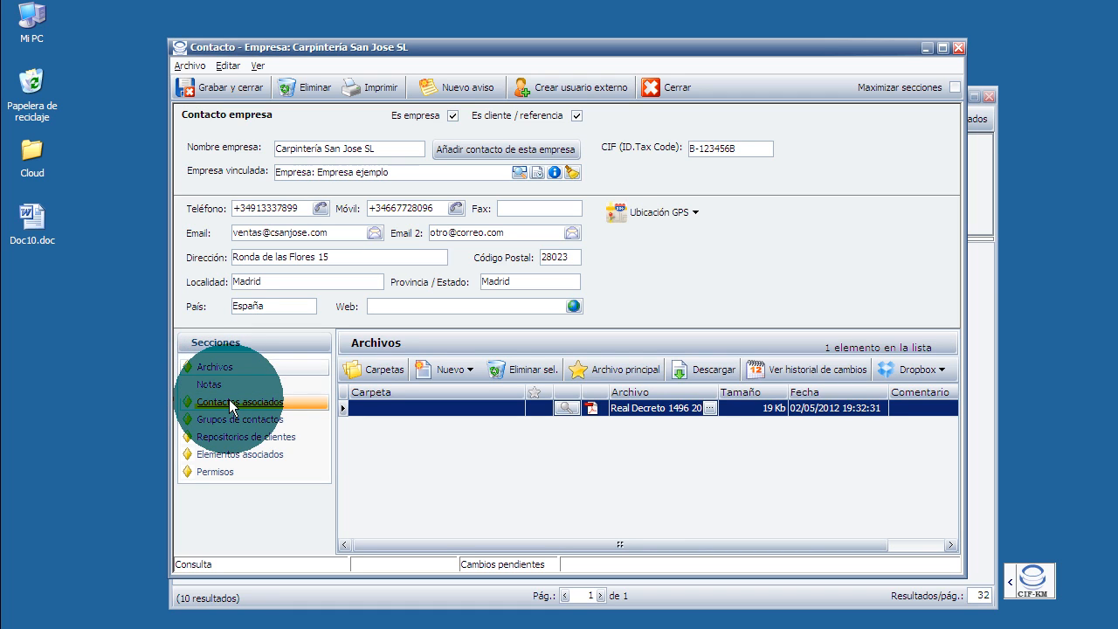
click(229, 400)
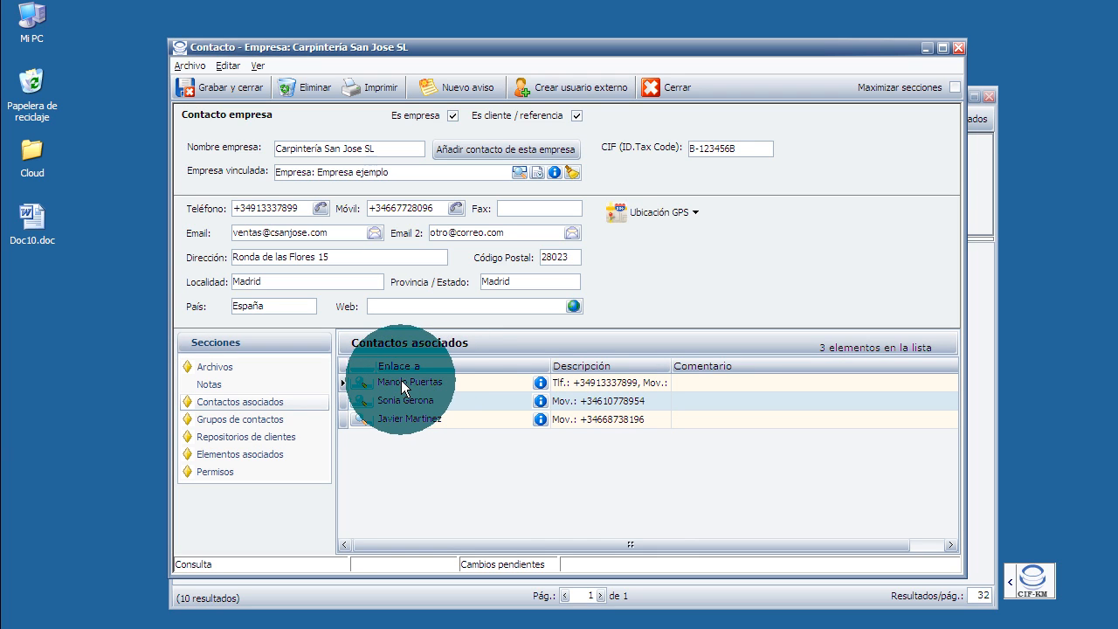
click(236, 400)
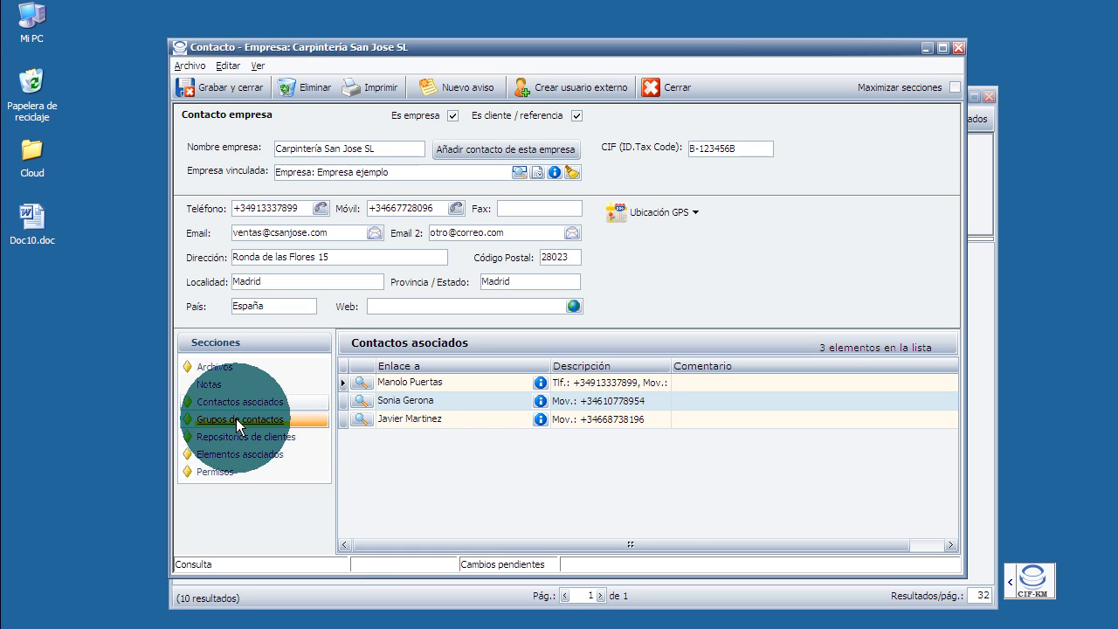
click(235, 419)
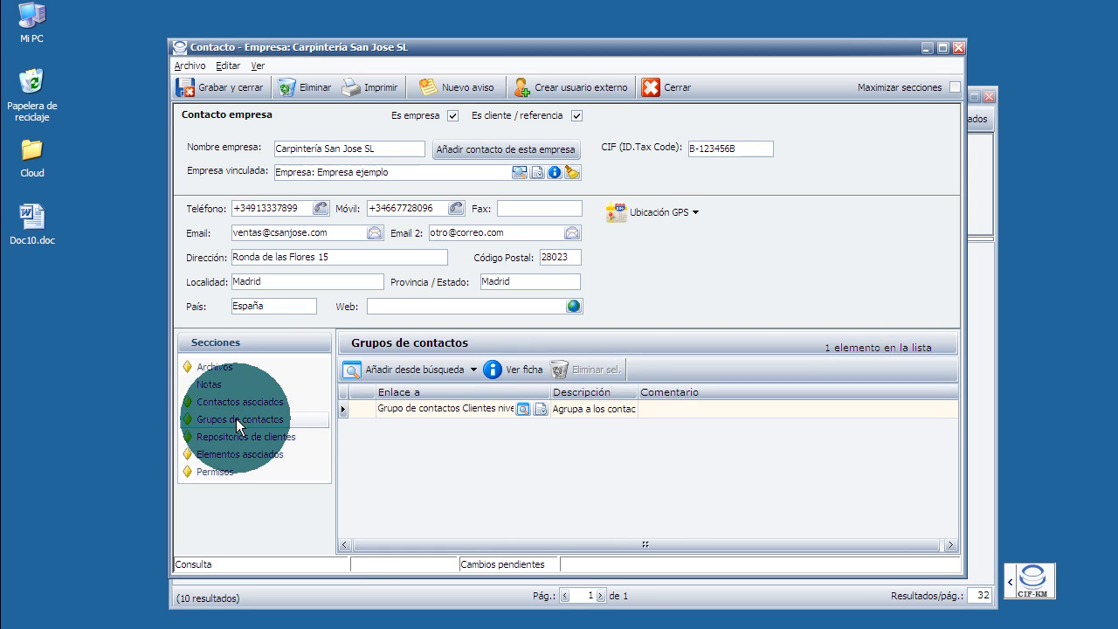
Open the record of the linked contact group "Grupo de contactos Clientes nivel 1".
click(428, 408)
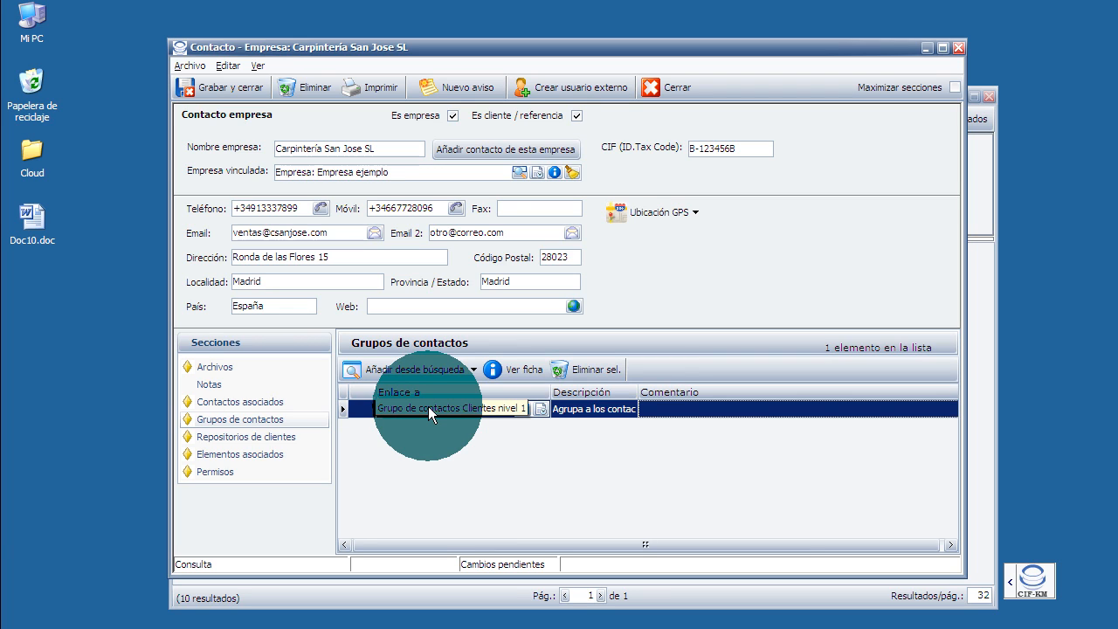
double_click(428, 408)
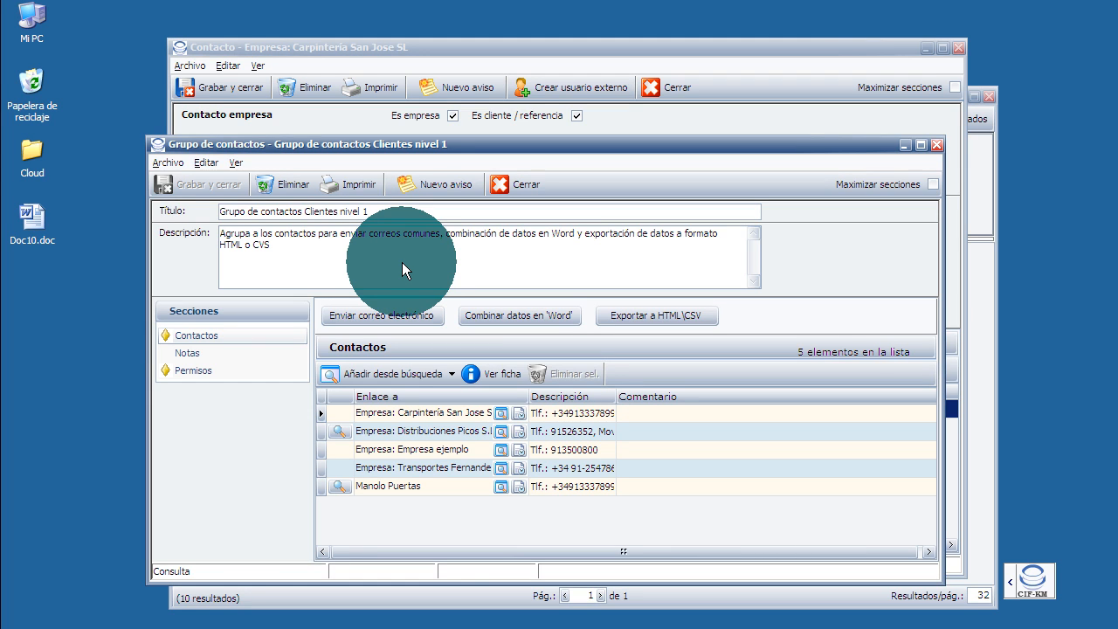
Generate an e-mail to all contacts of the group and discard the draft without saving it.
click(383, 314)
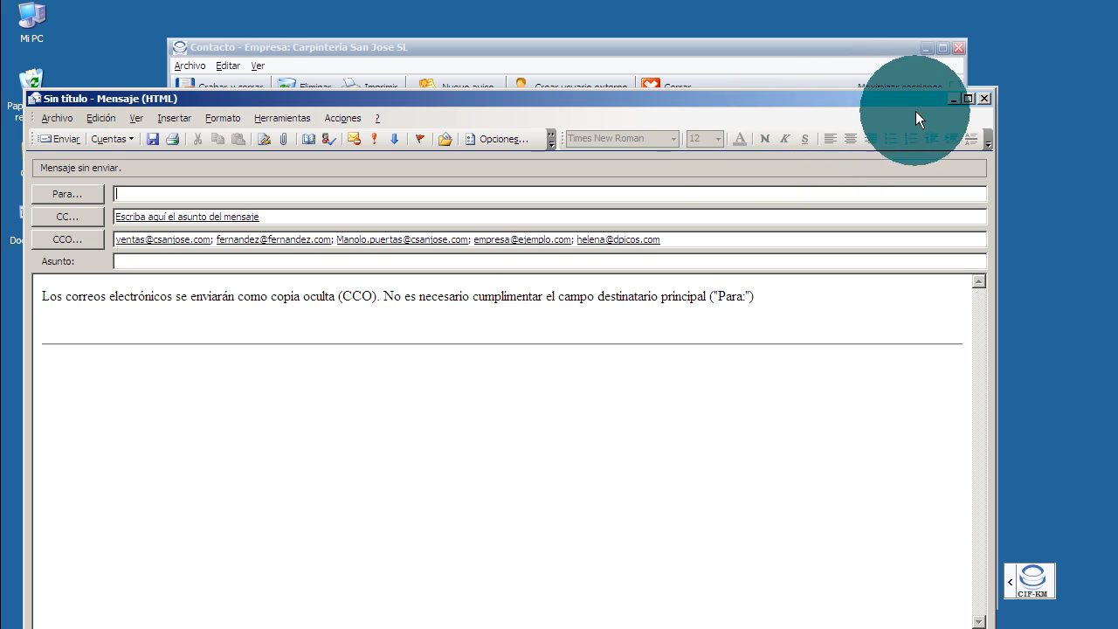
click(984, 98)
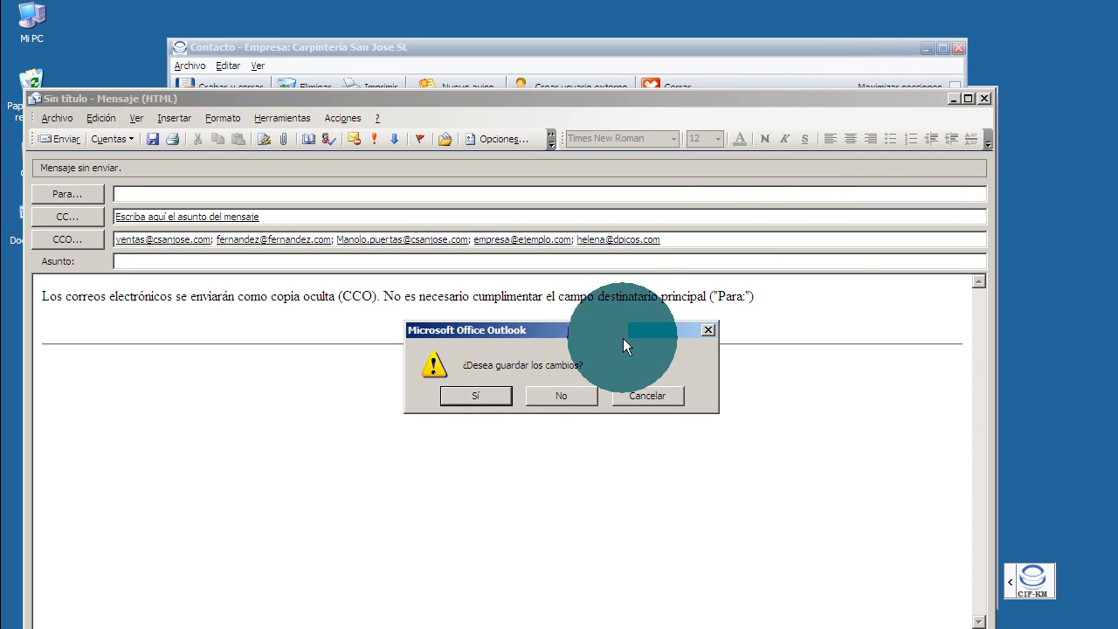
click(565, 395)
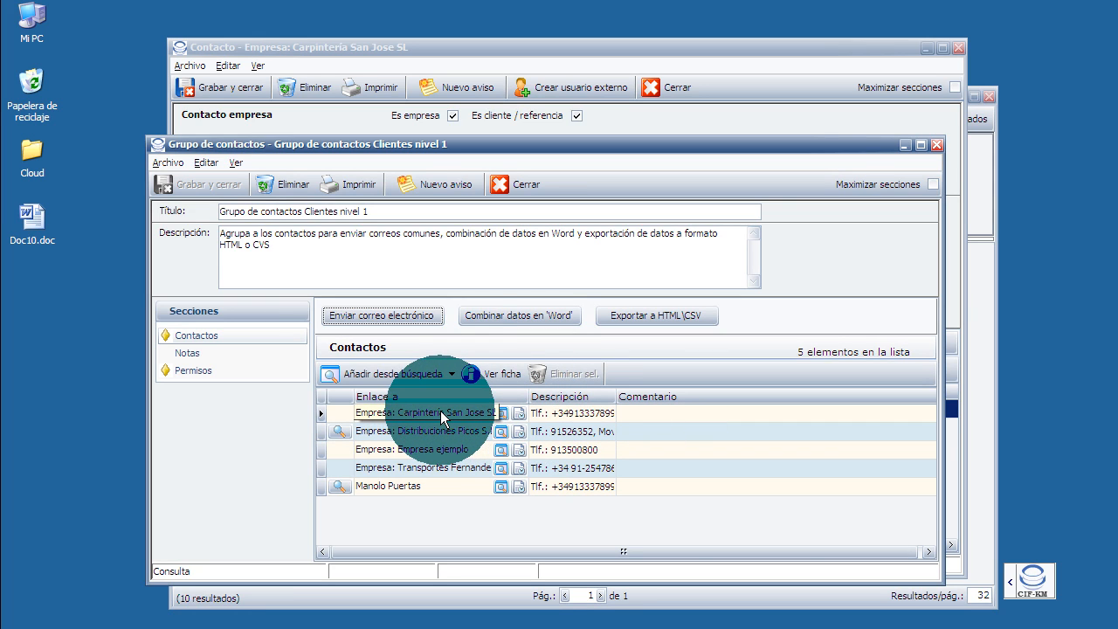
Examine the group's Word mail-merge letter options and close them without generating a circular.
click(507, 312)
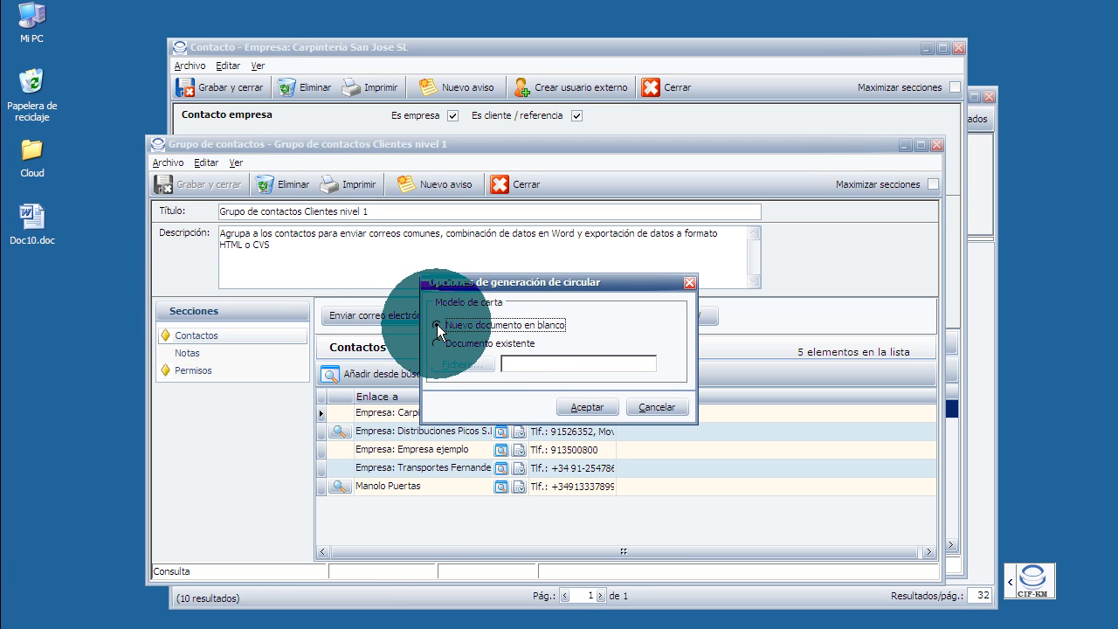
click(688, 281)
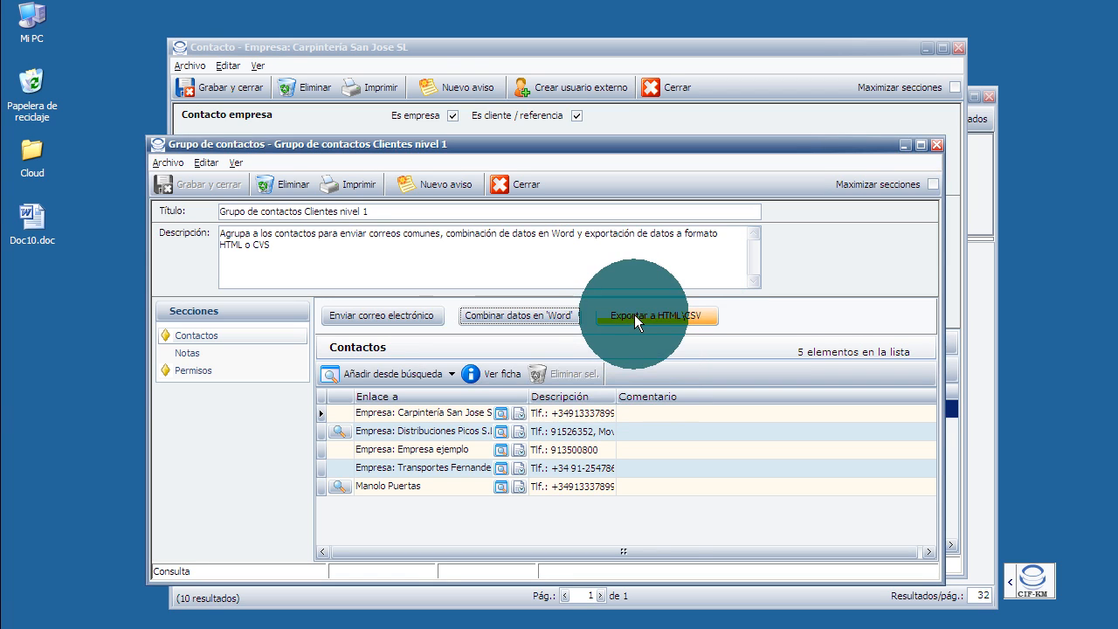
Export all fields of the group's contacts in CSV format, open the exported file in Excel and close it after viewing.
click(634, 314)
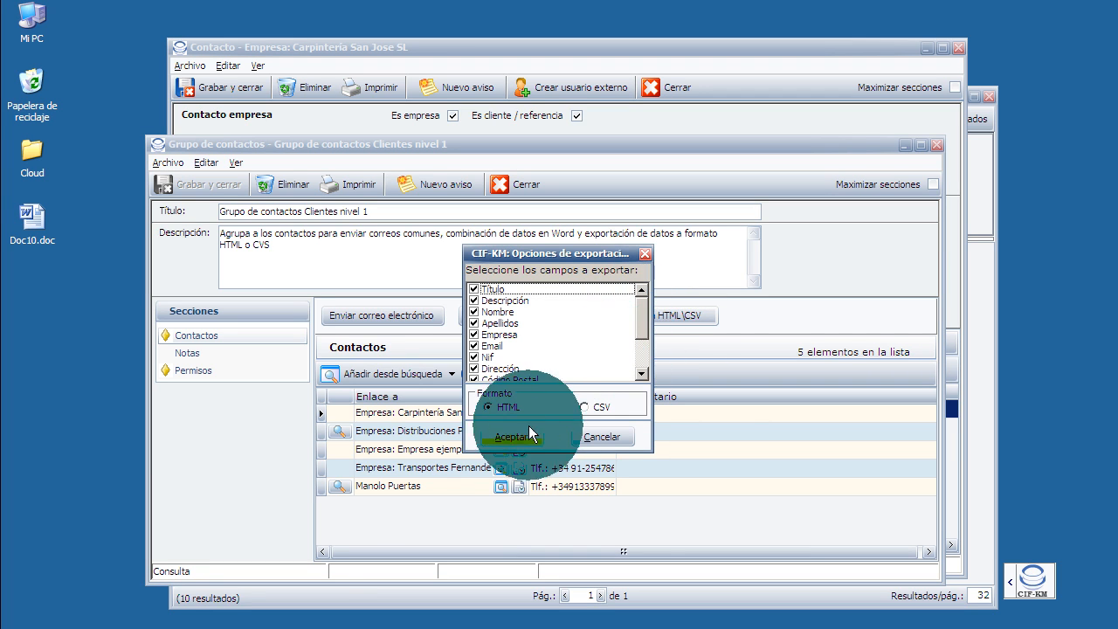
click(499, 439)
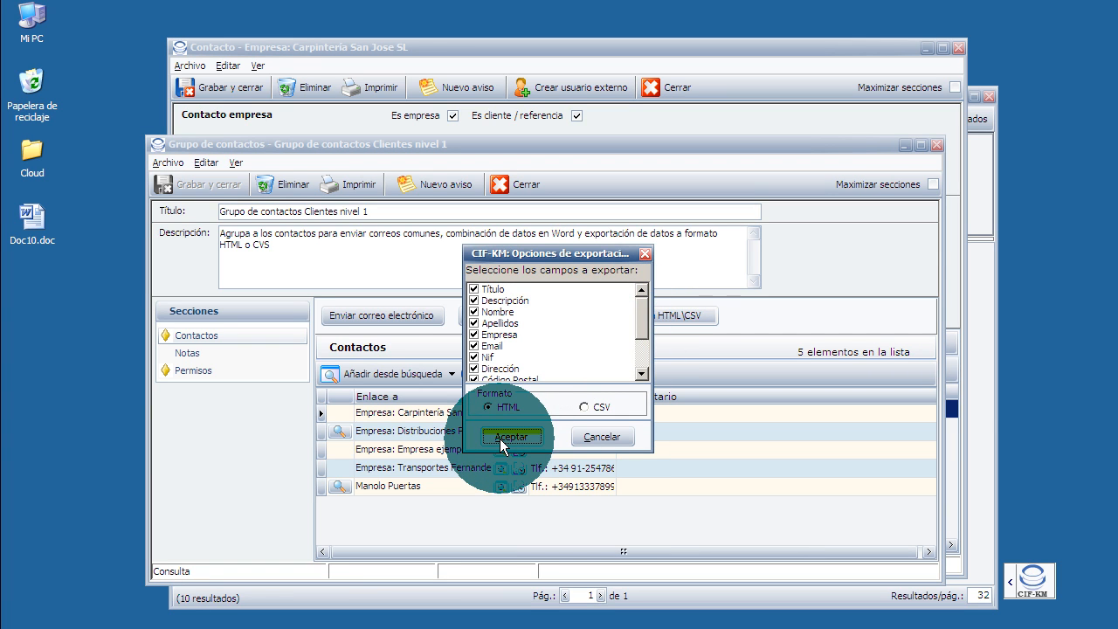
click(585, 407)
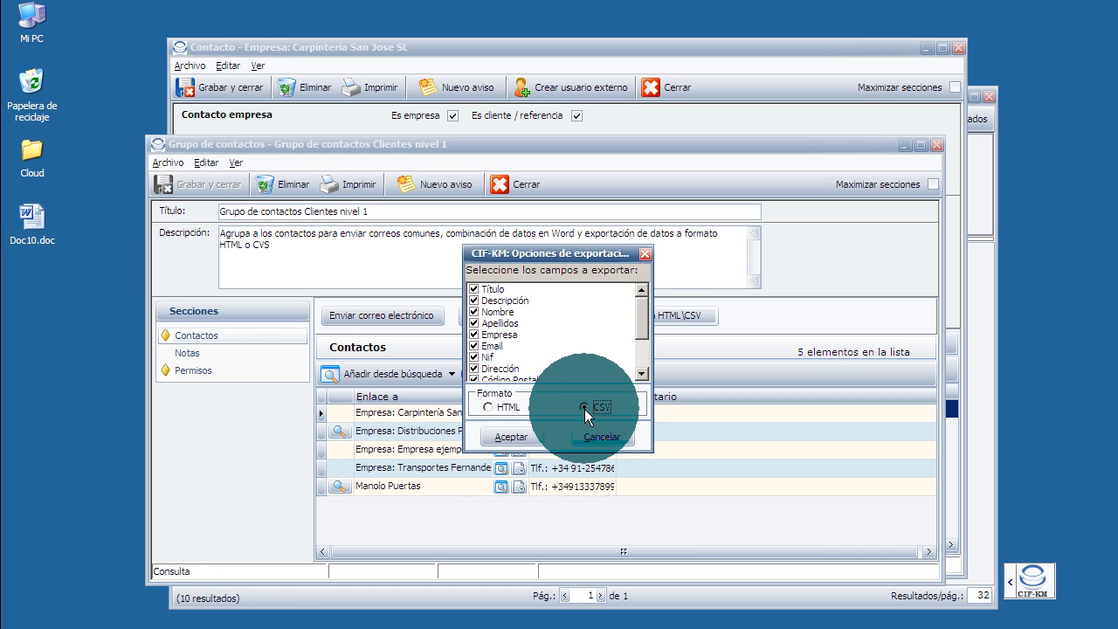
click(525, 435)
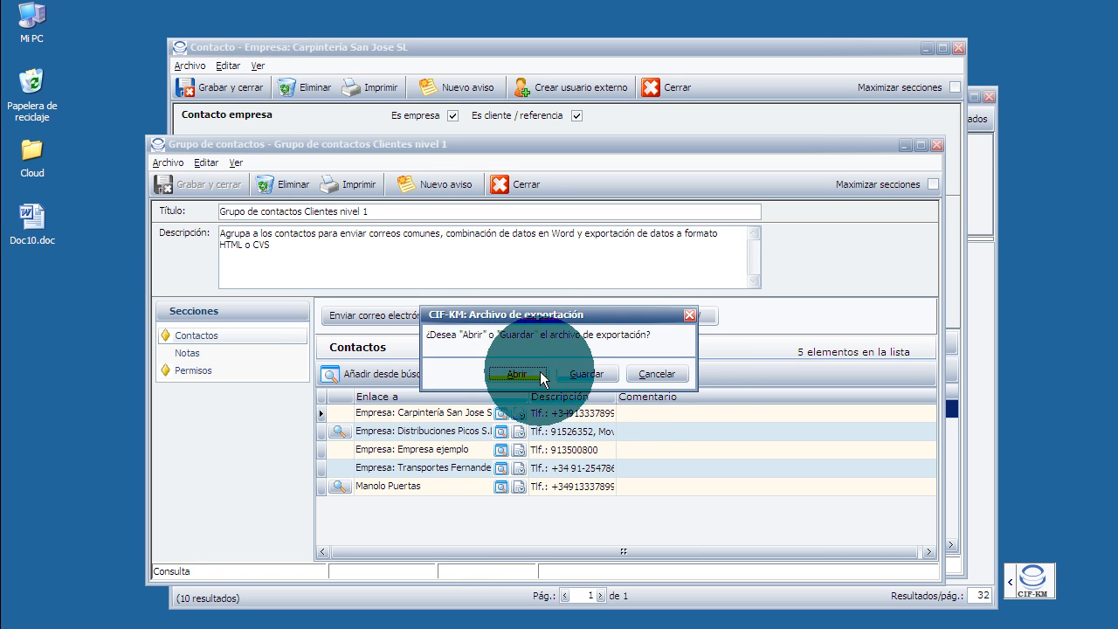
click(526, 372)
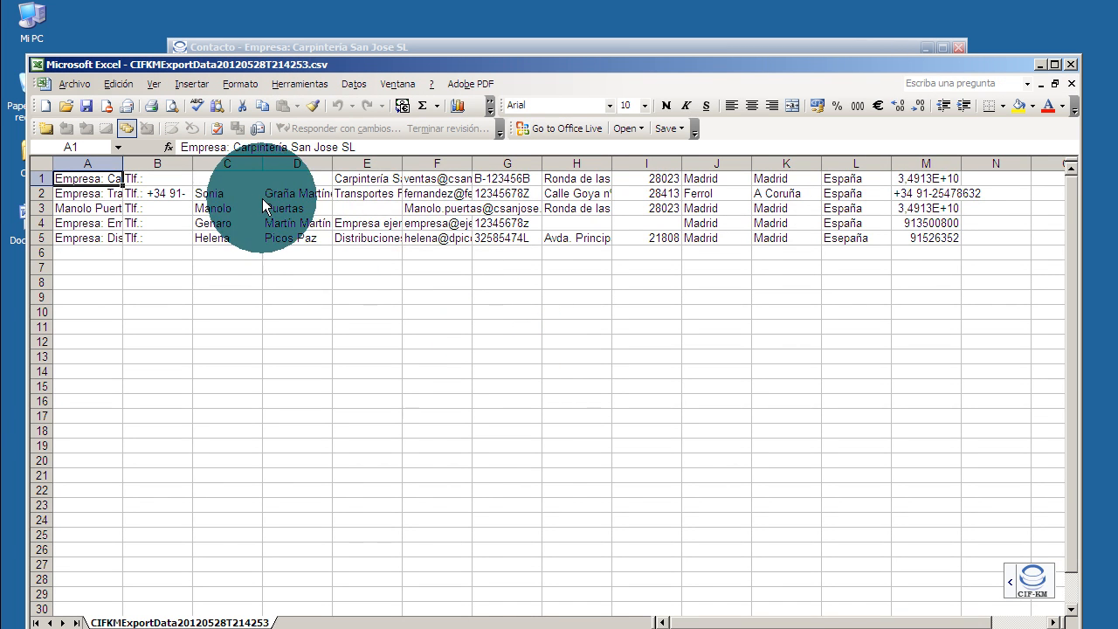
click(1070, 64)
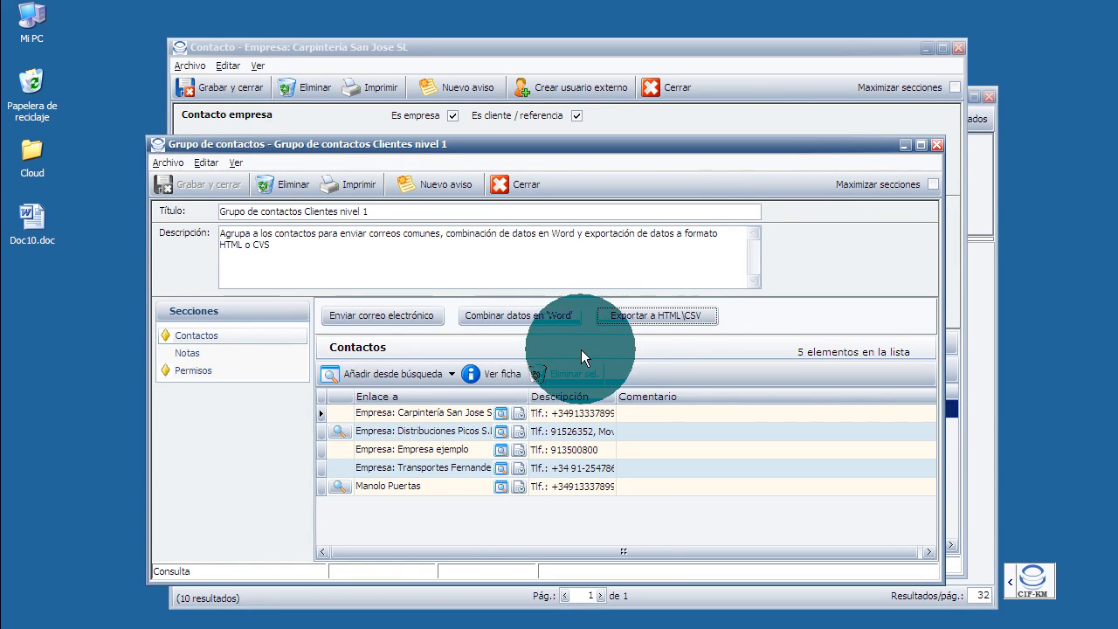
Review the contact group's permissions and close the group record.
click(203, 370)
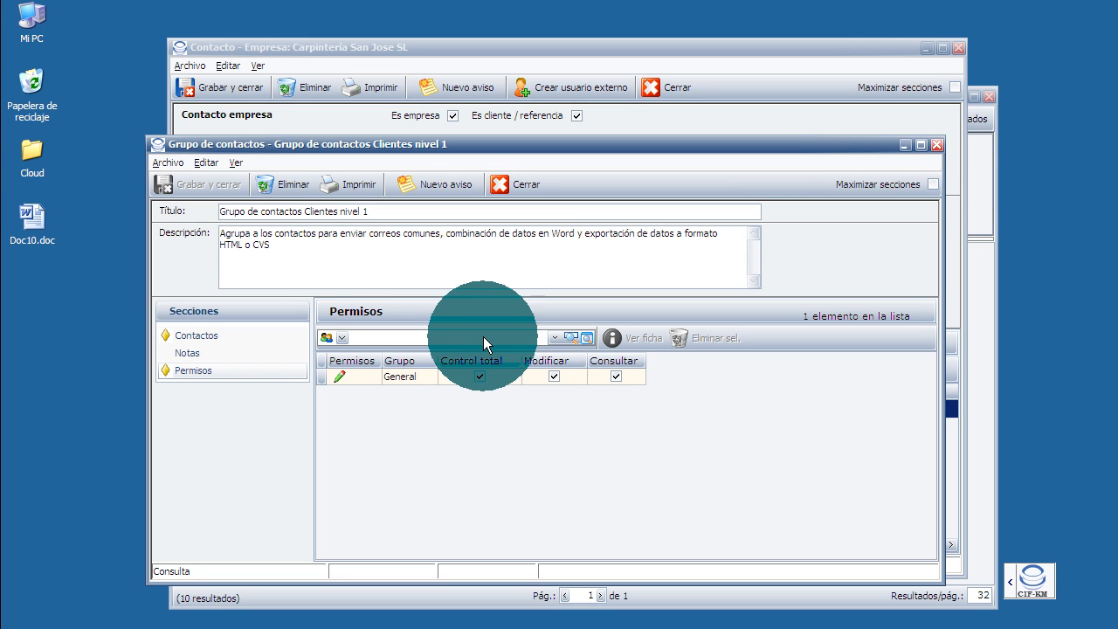
click(519, 186)
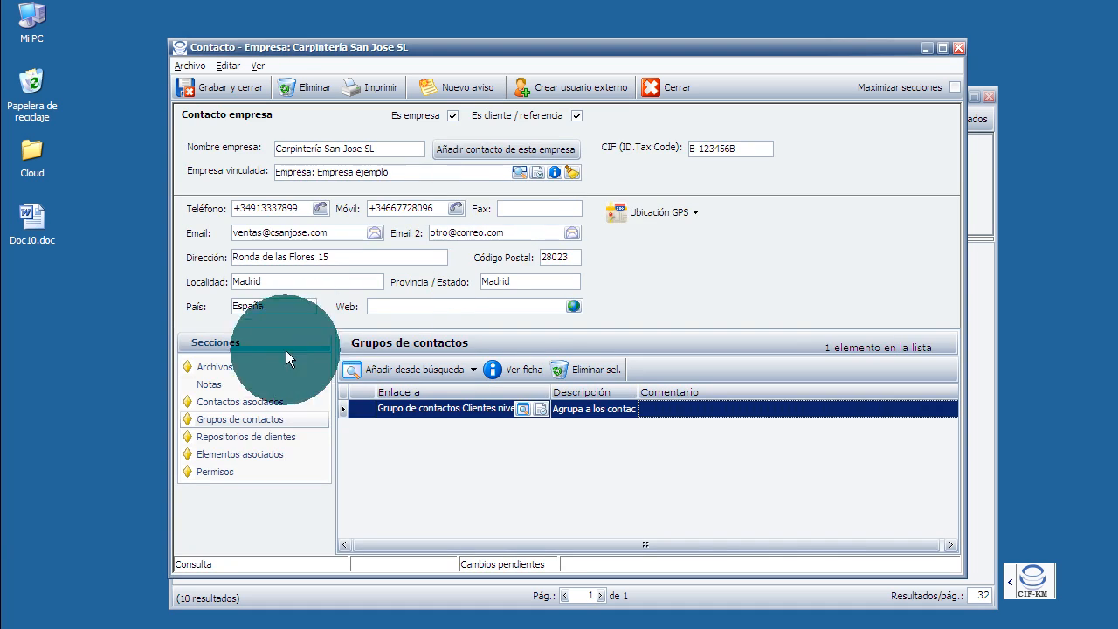
Review the company's client repositories, checking the files and permissions of the Carpinteria San José repository before closing it.
click(242, 440)
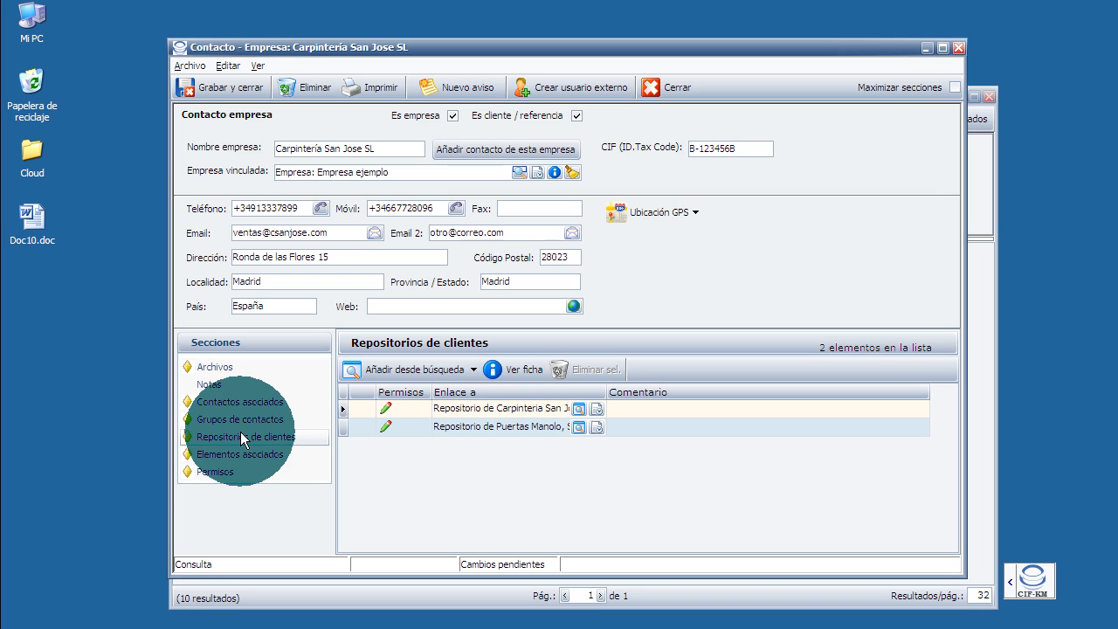
click(479, 408)
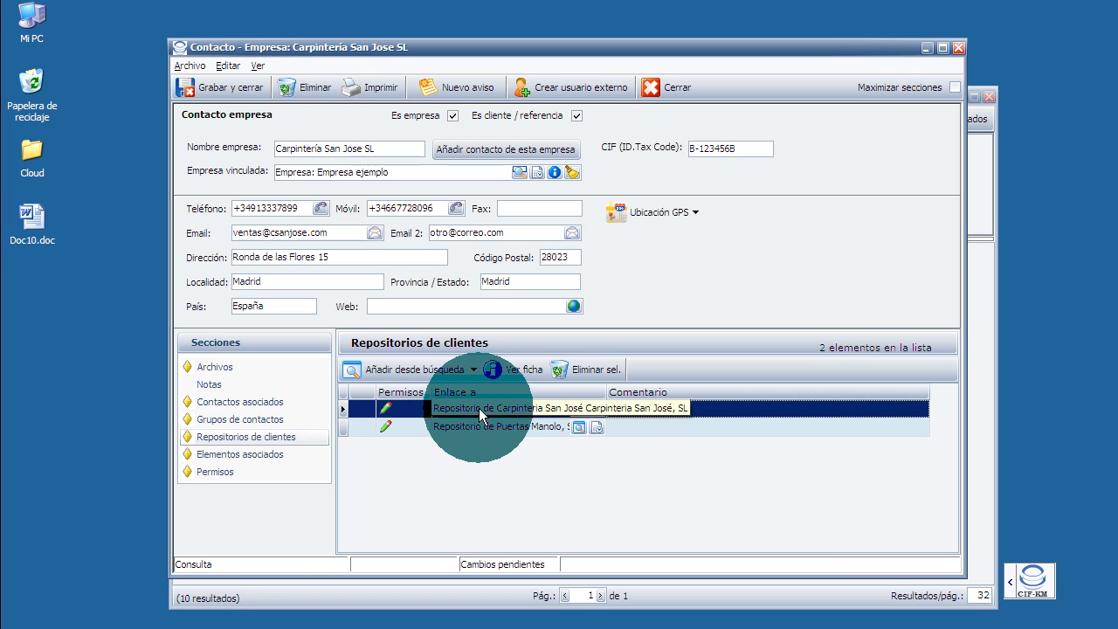
double_click(479, 408)
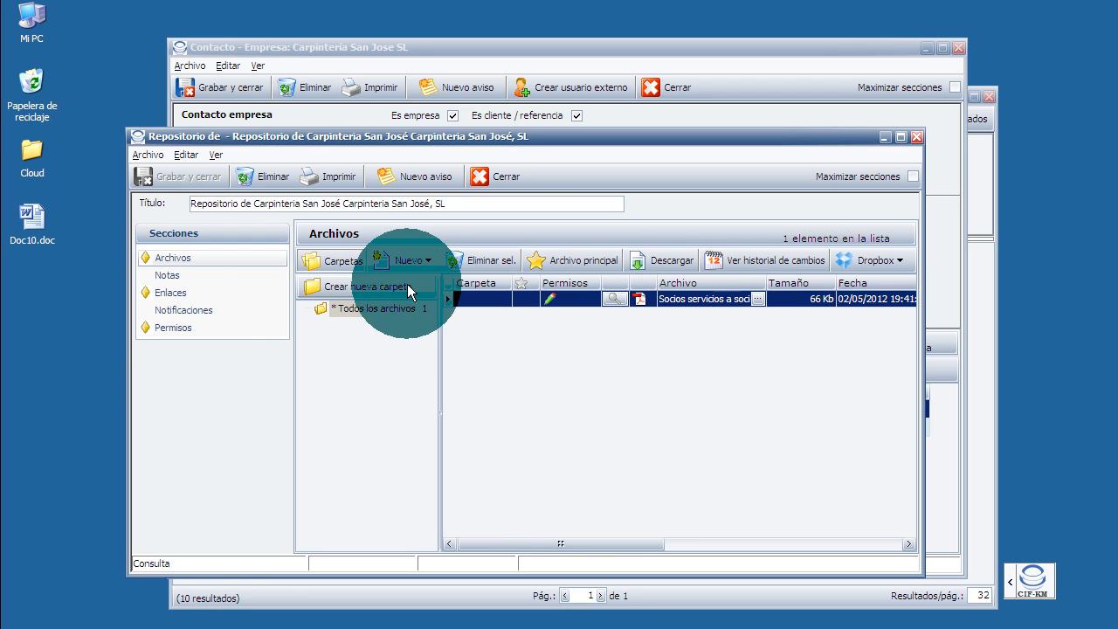
click(174, 328)
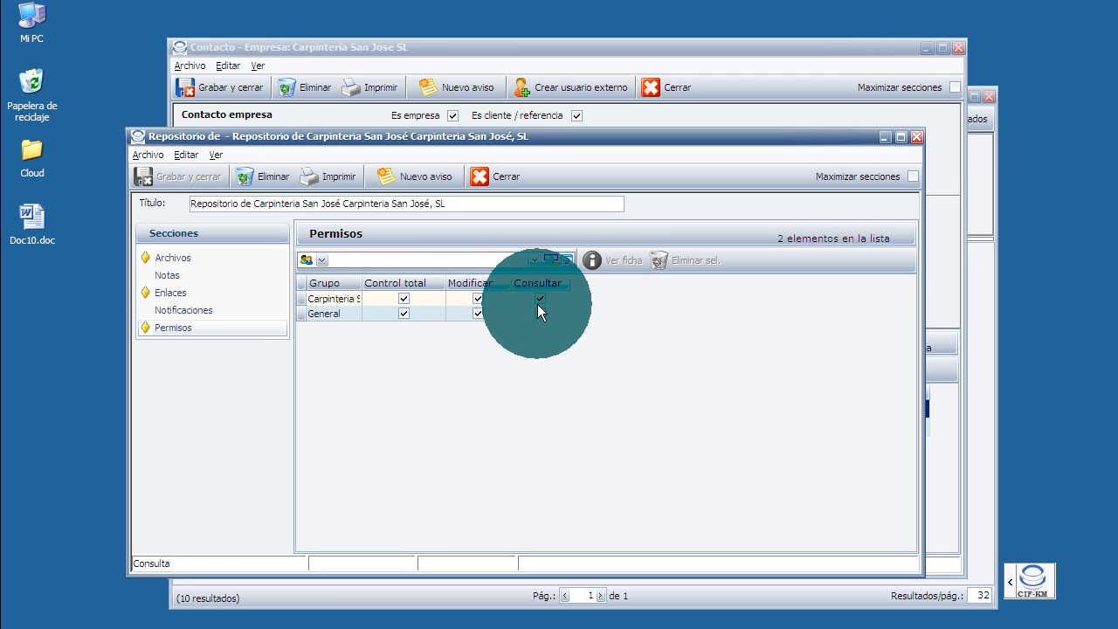
click(917, 137)
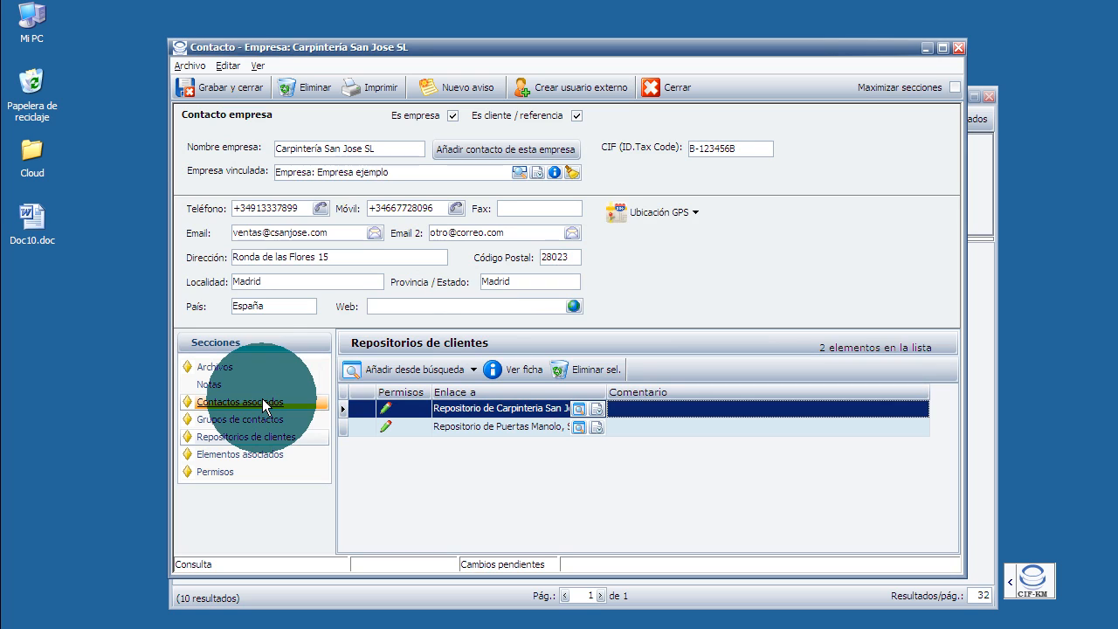
Review the company's associated elements, the options available for "Documentos, lote 1", and the company record's permissions.
click(242, 454)
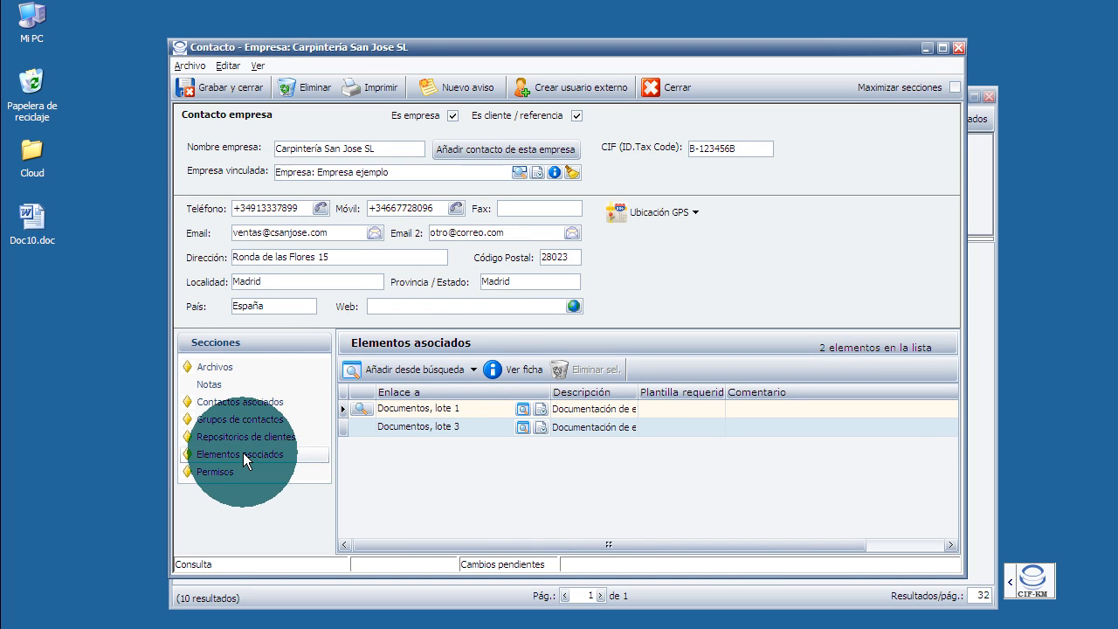
right_click(424, 410)
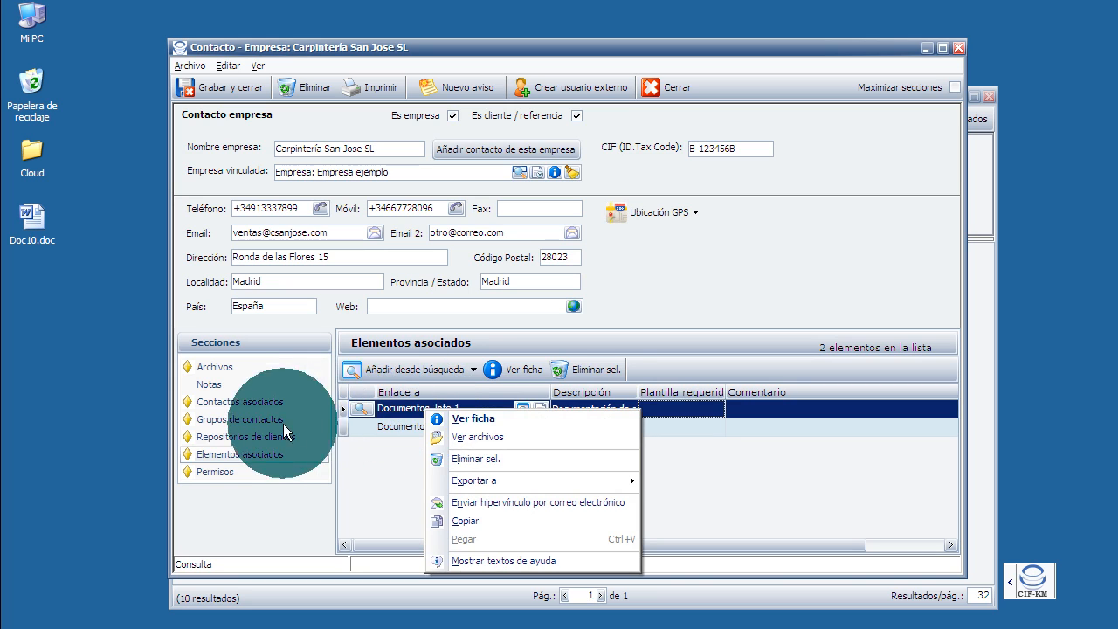
click(239, 469)
click(239, 469)
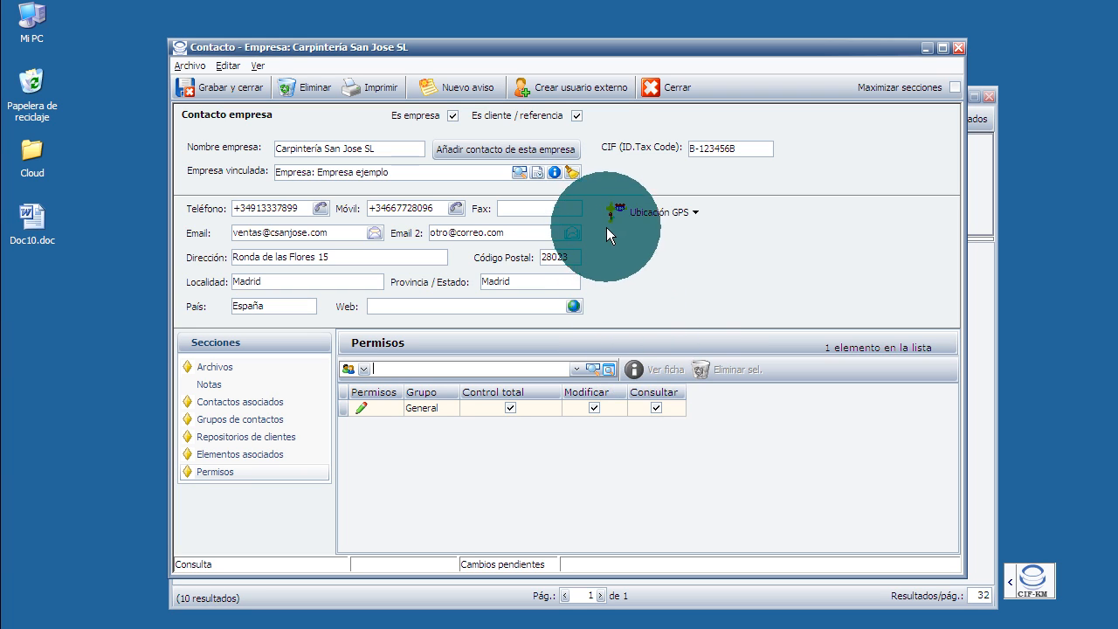
Examine the external user wizard's accessible groups, file repository permissions and user message, and close it without creating a user.
click(579, 86)
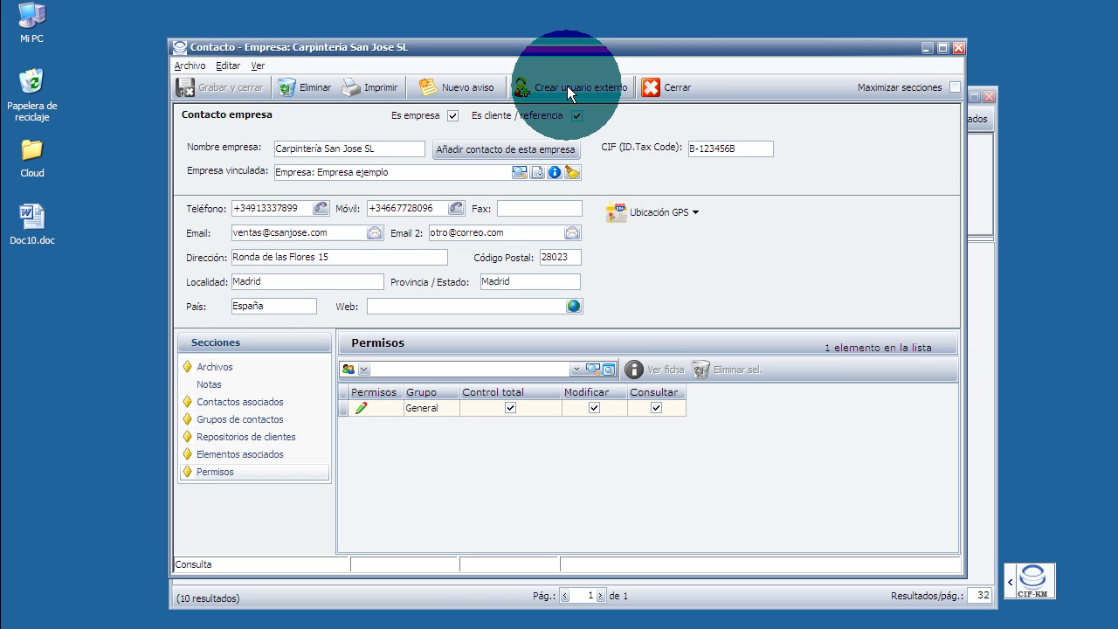
click(567, 86)
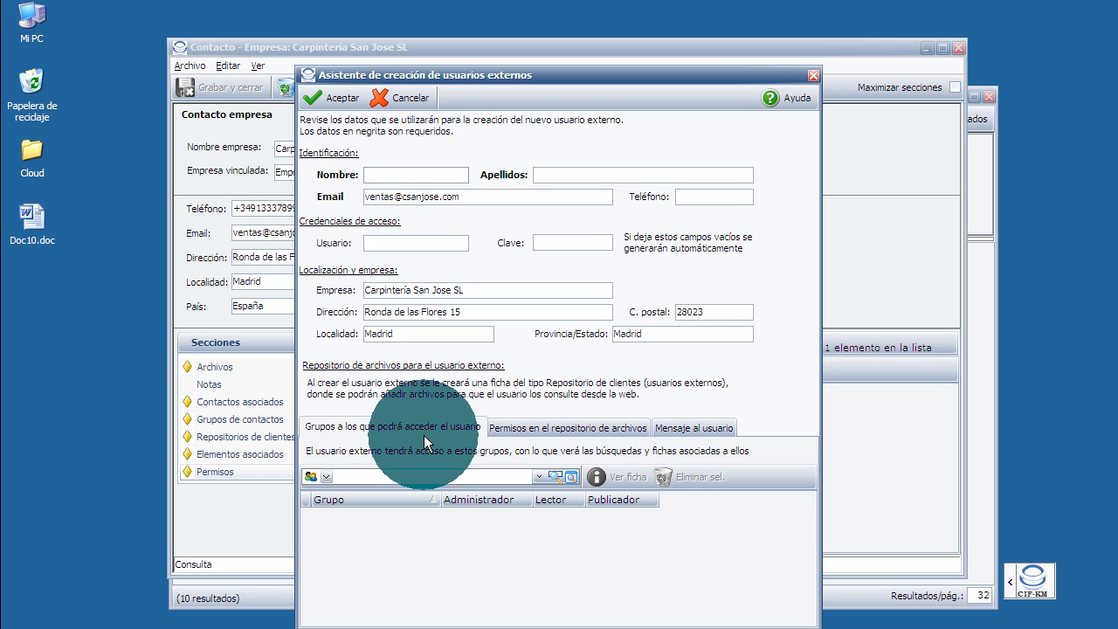
click(537, 474)
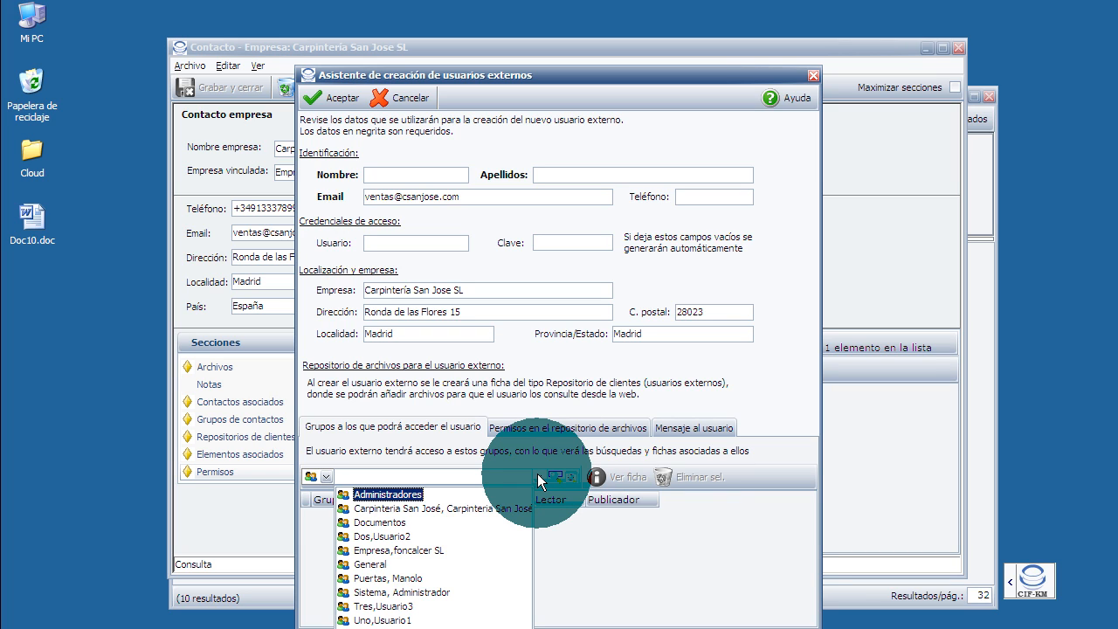
click(542, 425)
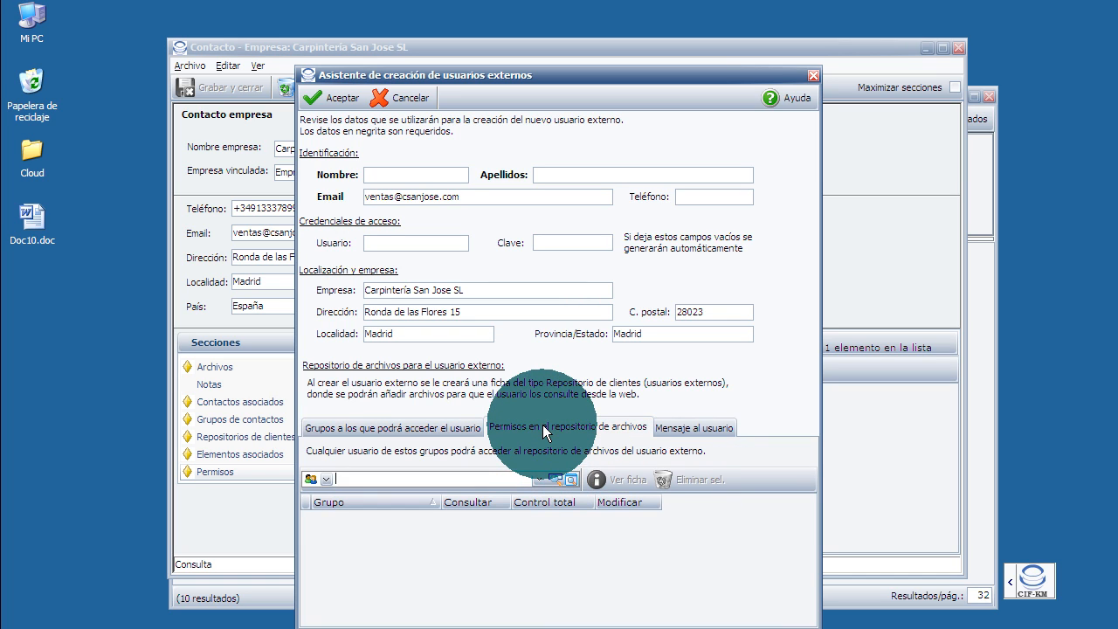
click(539, 479)
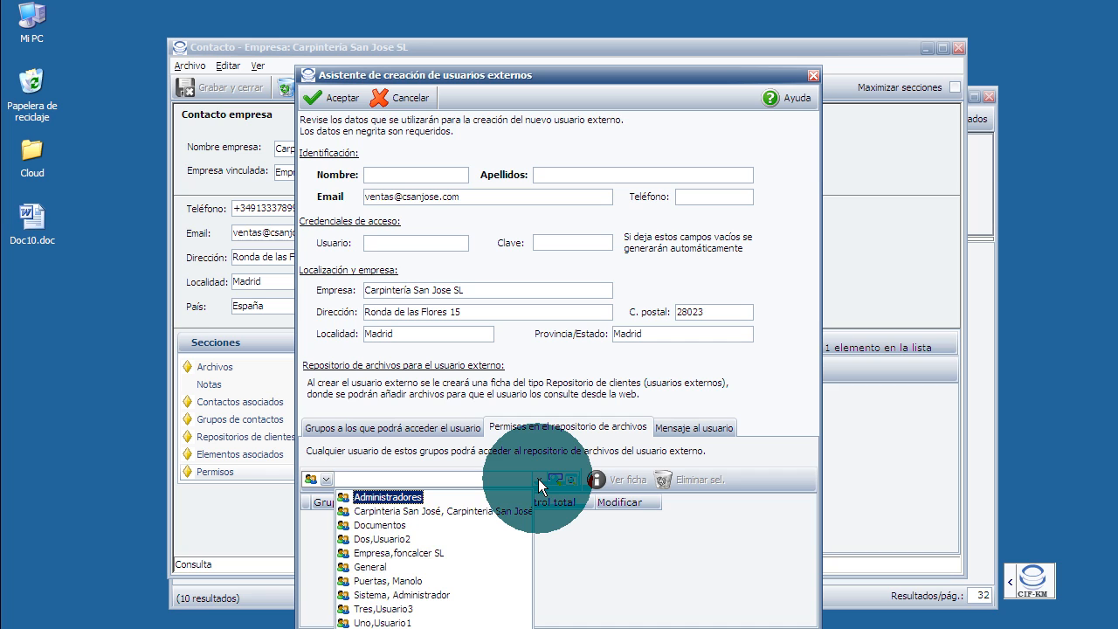
click(538, 479)
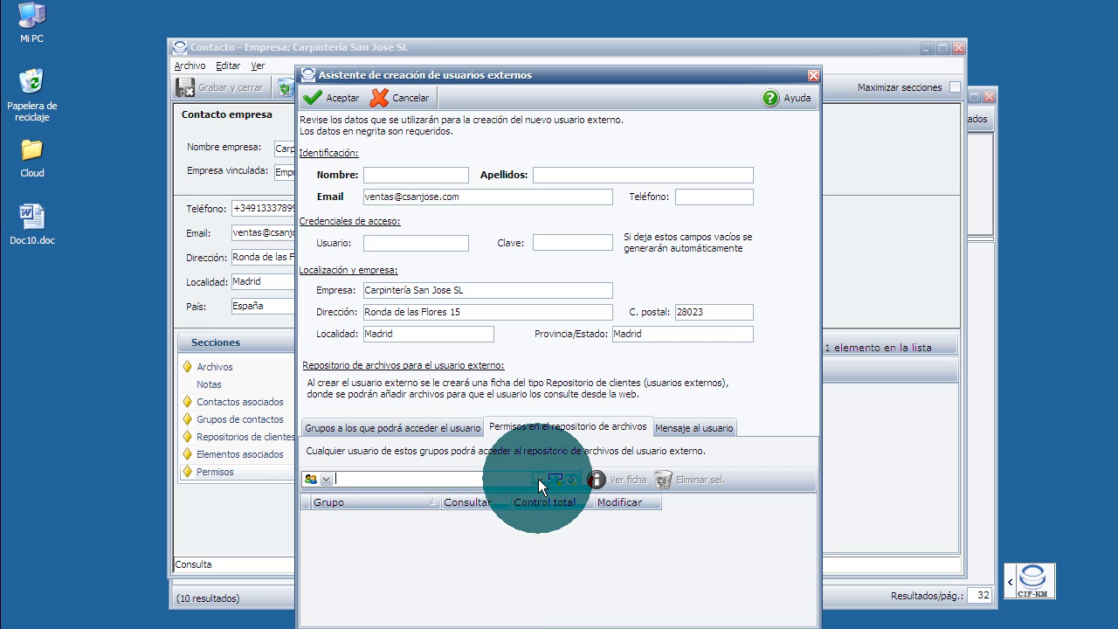
click(673, 429)
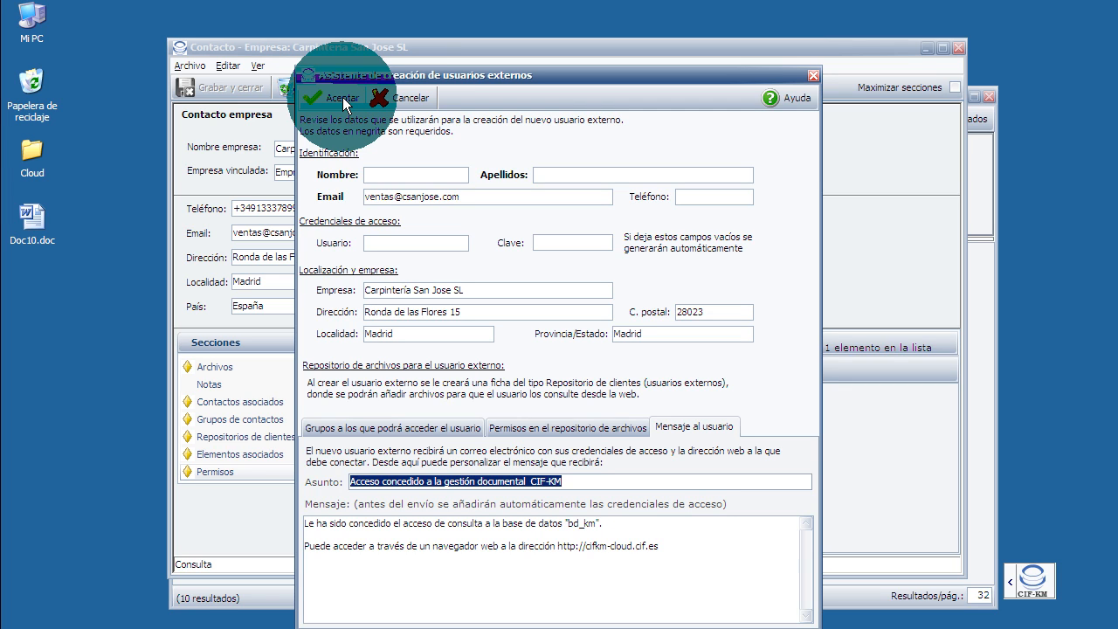
click(815, 76)
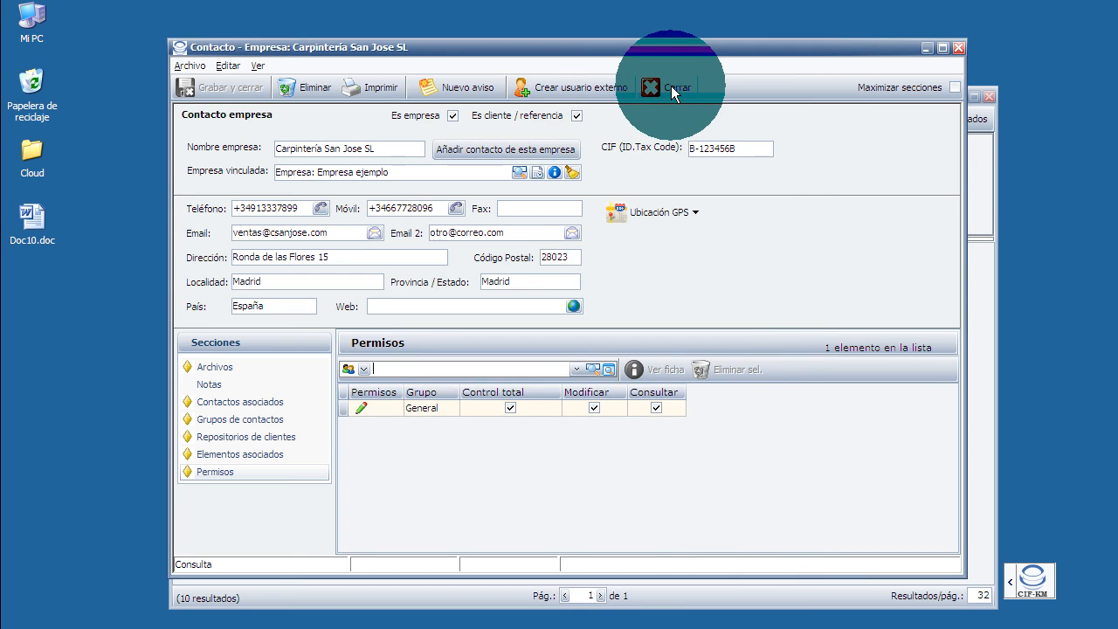
Close the company record and the contact search, and exit CIF-KM.
click(671, 86)
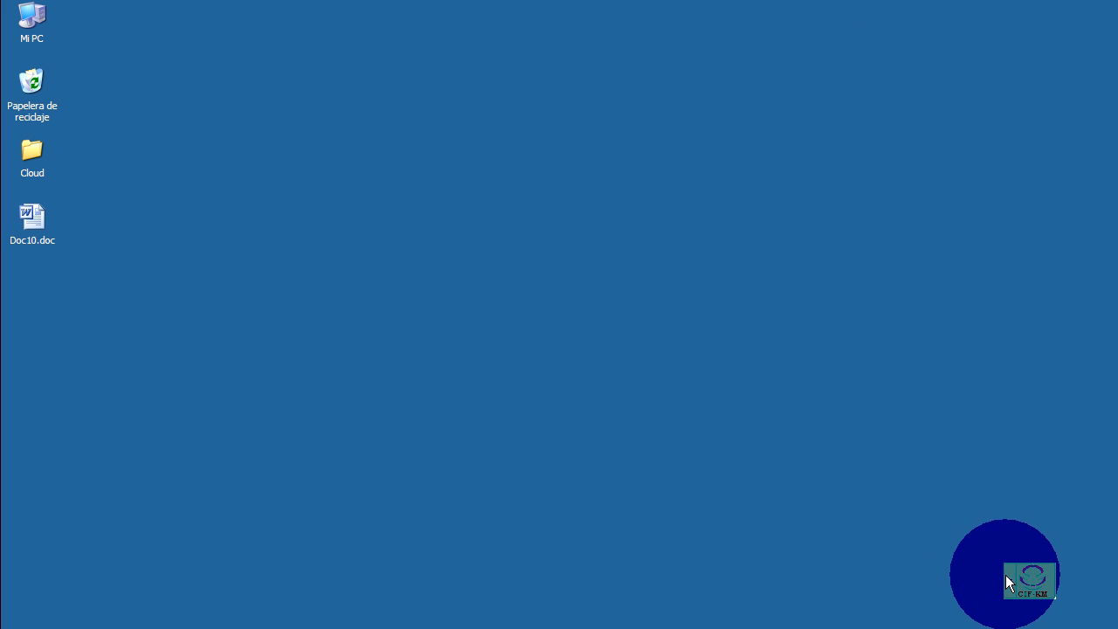
right_click(1007, 579)
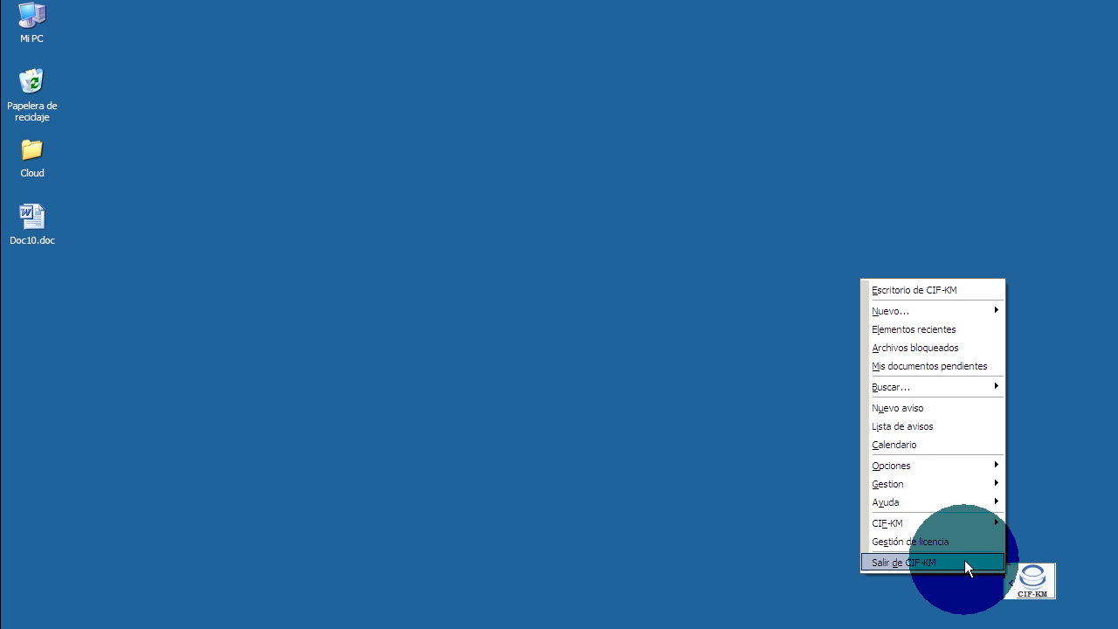